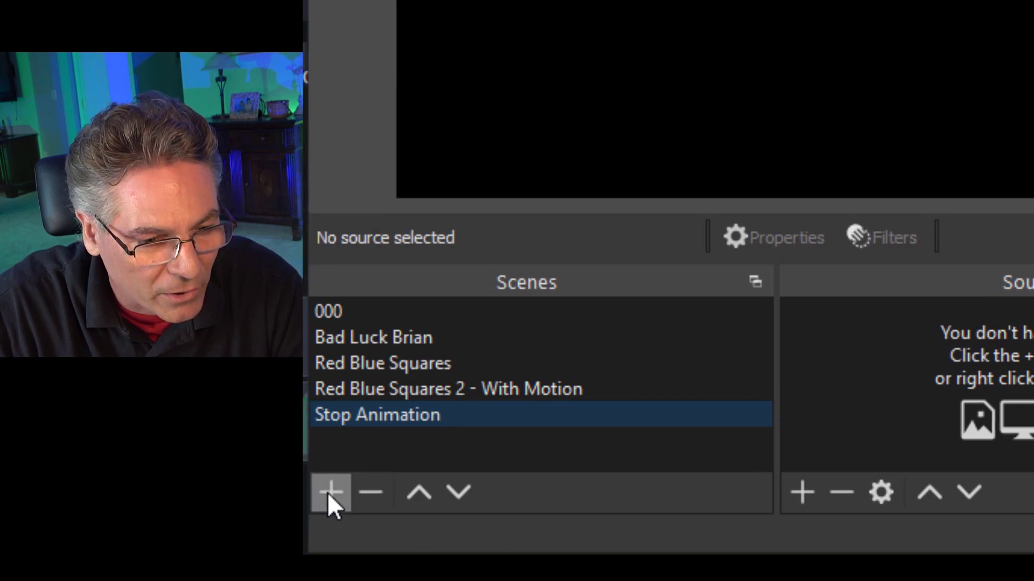
- Create a scene named Brian and add an image source called Brian Photo to it
{"action": "left_click", "coordinate": [330, 494]}
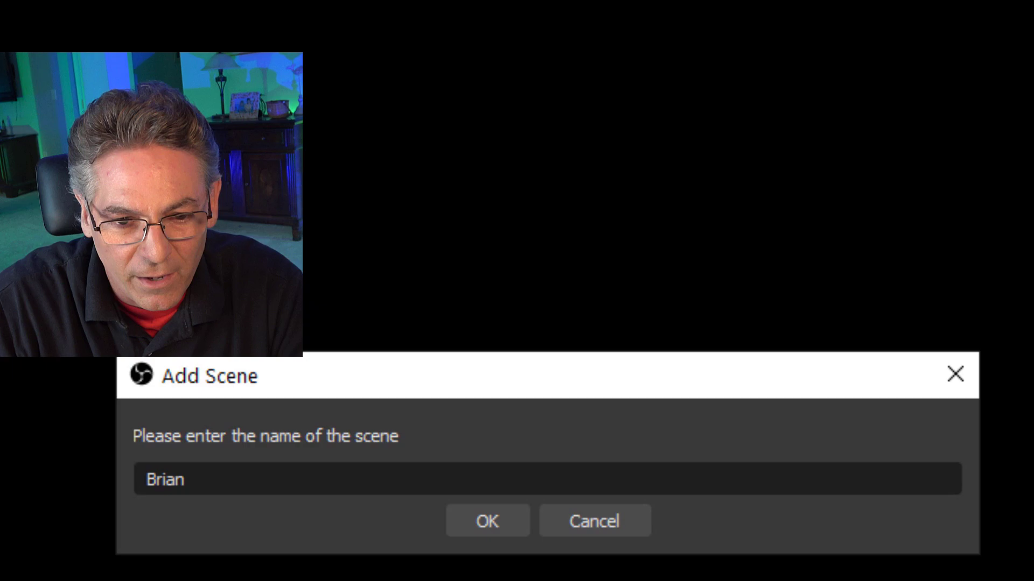
{"action": "left_click", "coordinate": [490, 521]}
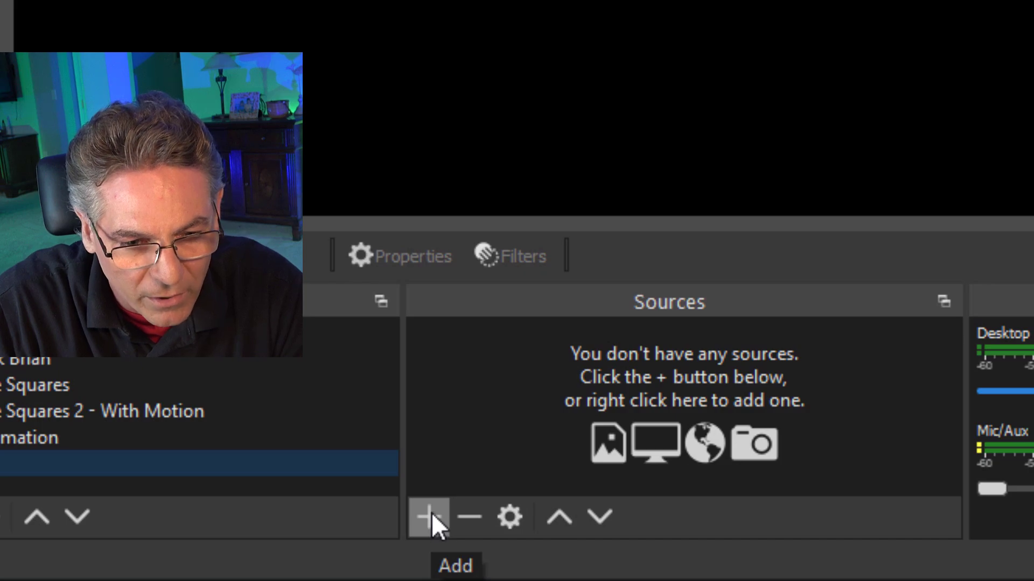
{"action": "left_click", "coordinate": [431, 512]}
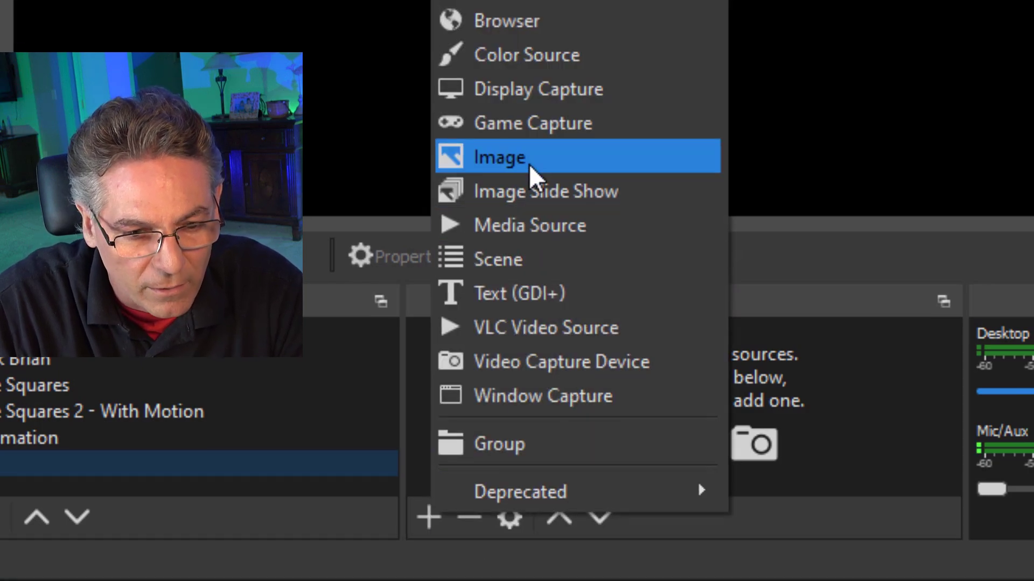
{"action": "left_click", "coordinate": [529, 164]}
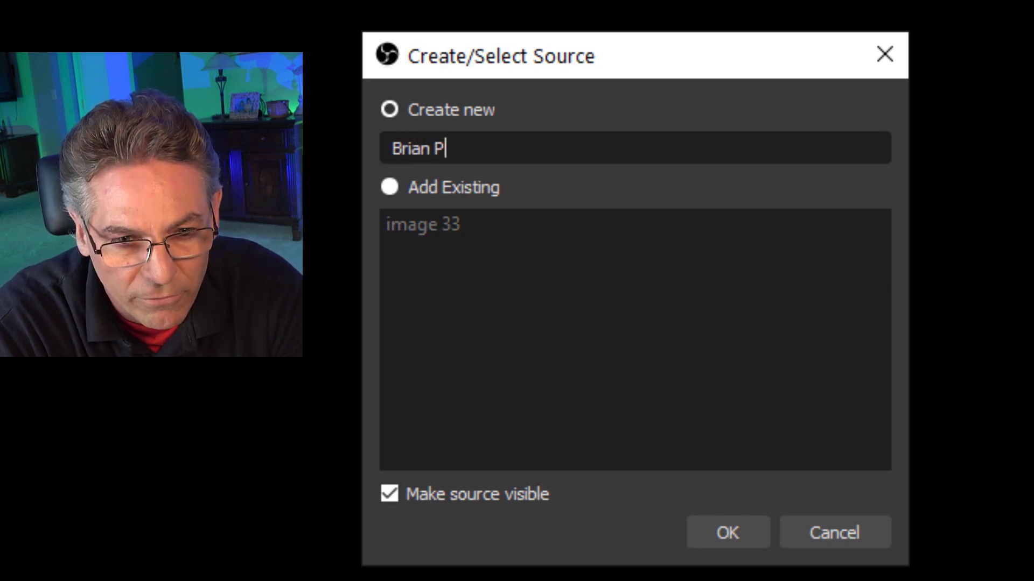
{"action": "type", "text": "Brian Photo"}
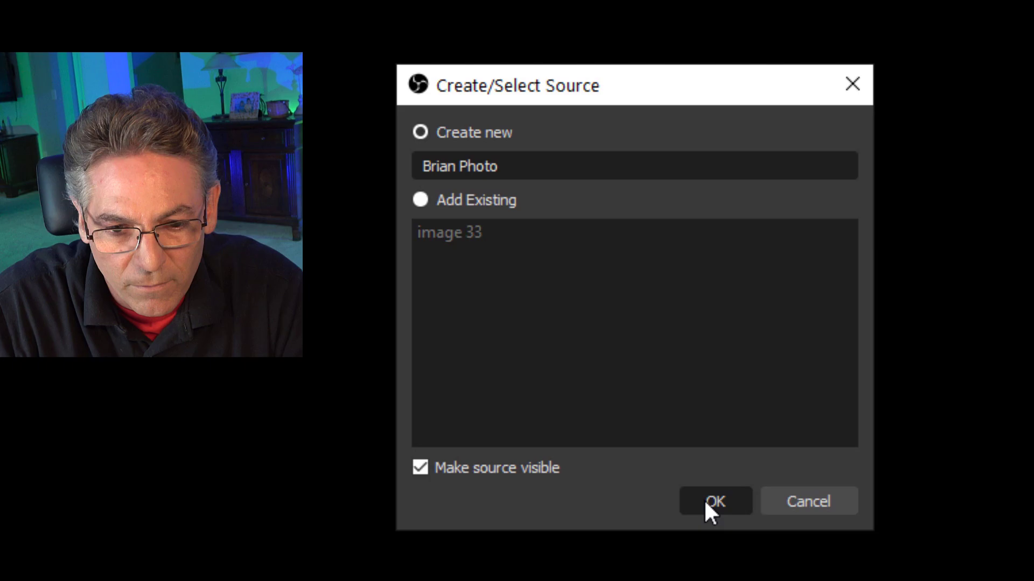
{"action": "left_click", "coordinate": [705, 503]}
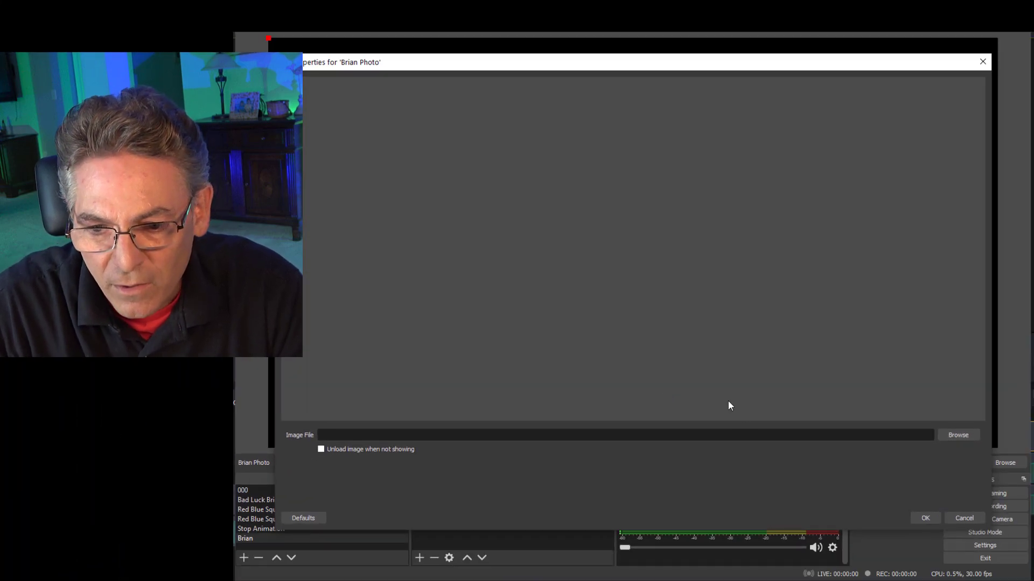
- Load bad-luck-brian.png as the Brian Photo image and confirm the source settings
{"action": "left_click", "coordinate": [957, 435]}
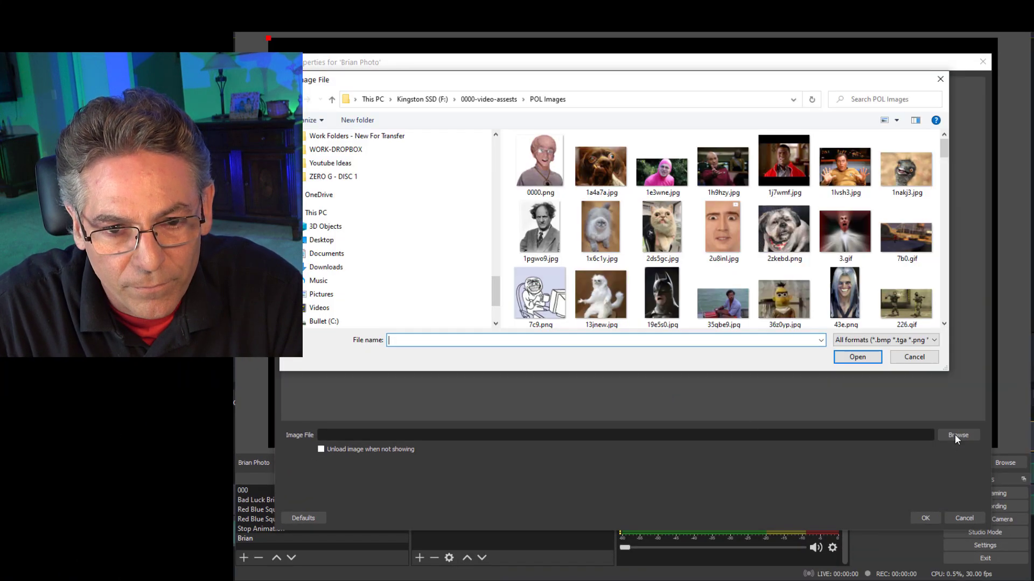
{"action": "scroll", "coordinate": [673, 301], "scroll_direction": "down", "scroll_amount": 10}
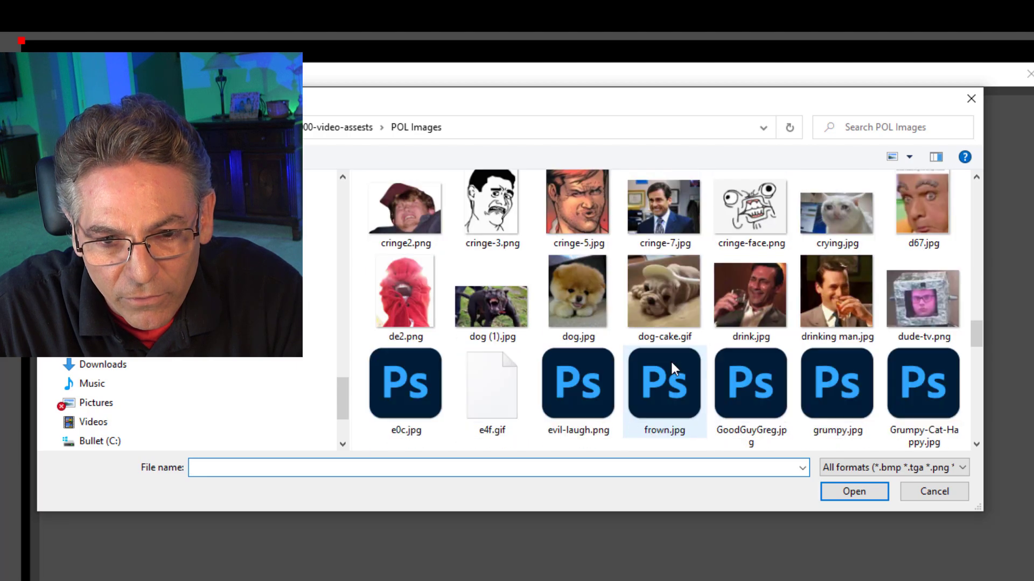
{"action": "scroll", "coordinate": [670, 362], "scroll_direction": "up", "scroll_amount": 2}
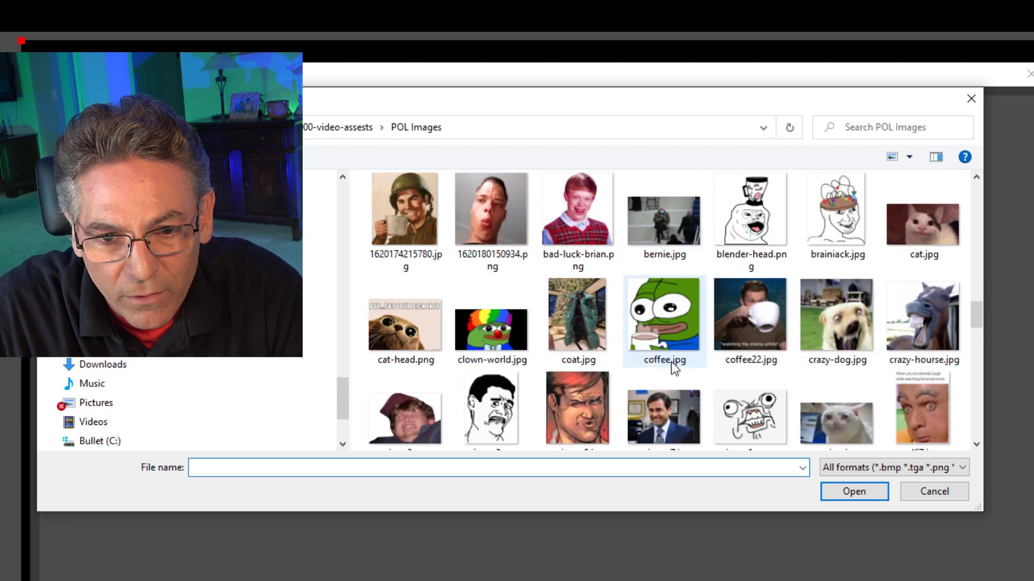
{"action": "scroll", "coordinate": [673, 363], "scroll_direction": "up", "scroll_amount": 1}
{"action": "left_click", "coordinate": [590, 323]}
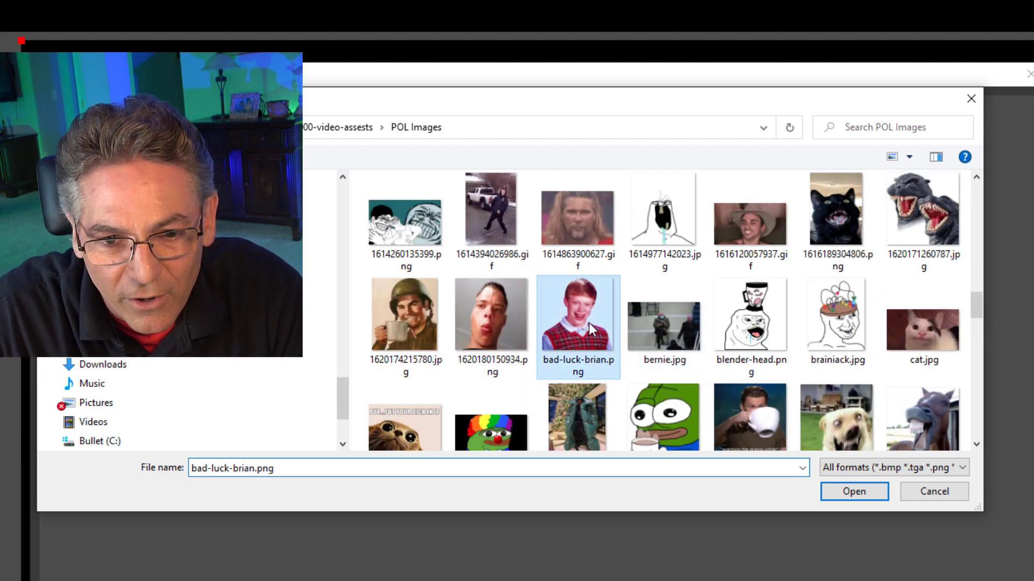
{"action": "left_click", "coordinate": [853, 498]}
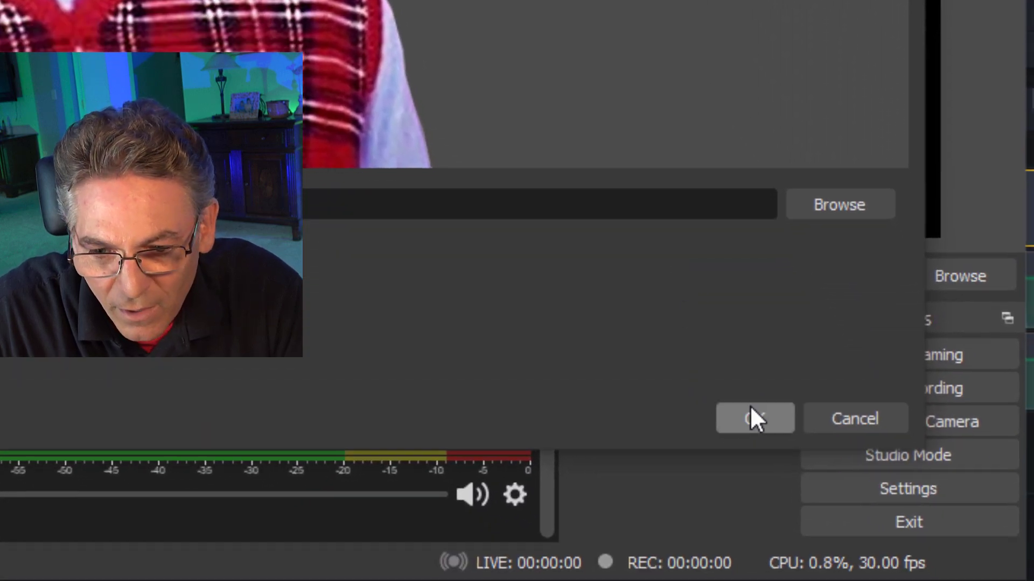
{"action": "left_click", "coordinate": [758, 416]}
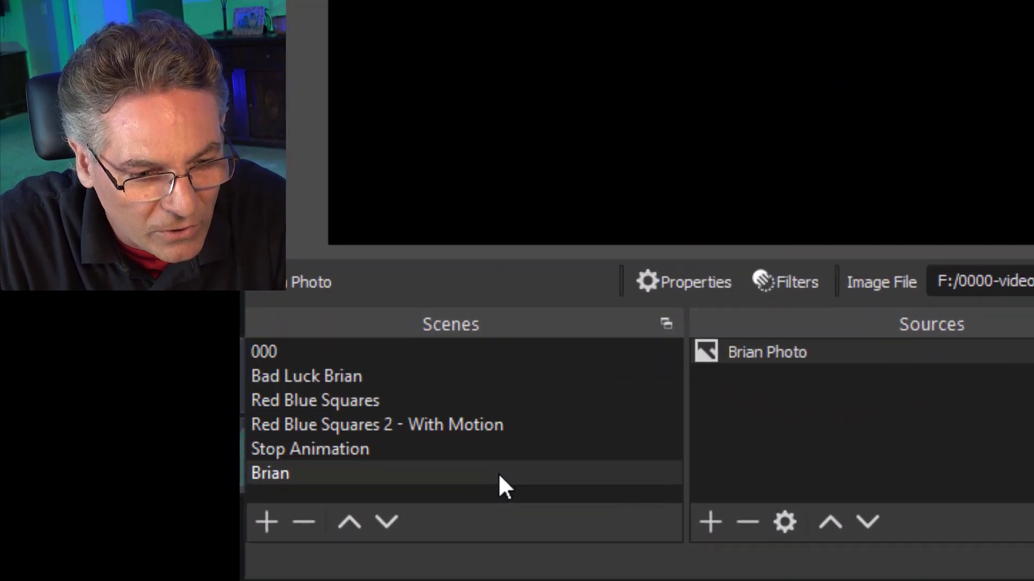
- Open the Brian scene's filters and add a Move Source filter named Brian 1
{"action": "right_click", "coordinate": [295, 537]}
{"action": "left_click", "coordinate": [750, 209]}
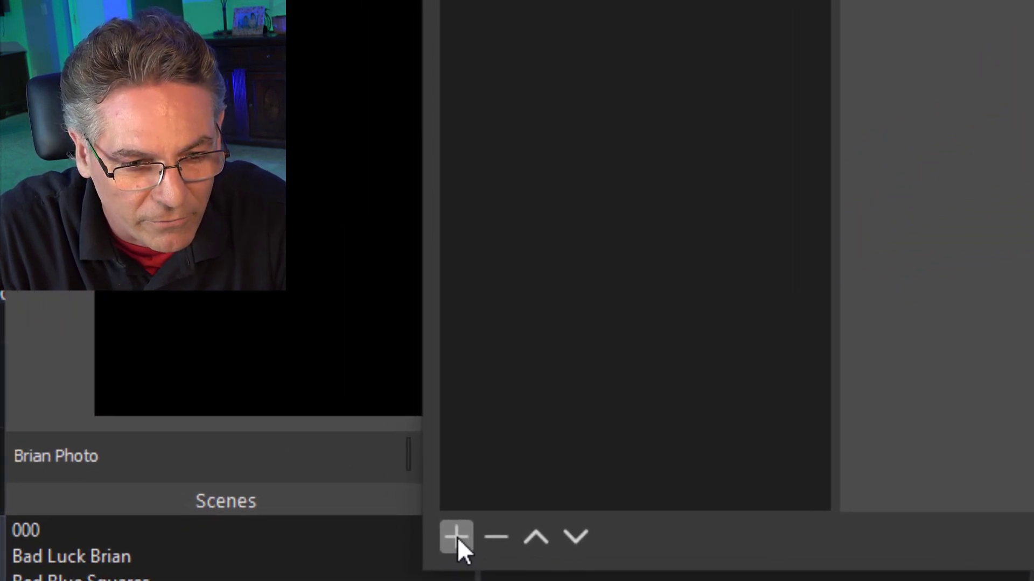
{"action": "left_click", "coordinate": [339, 570]}
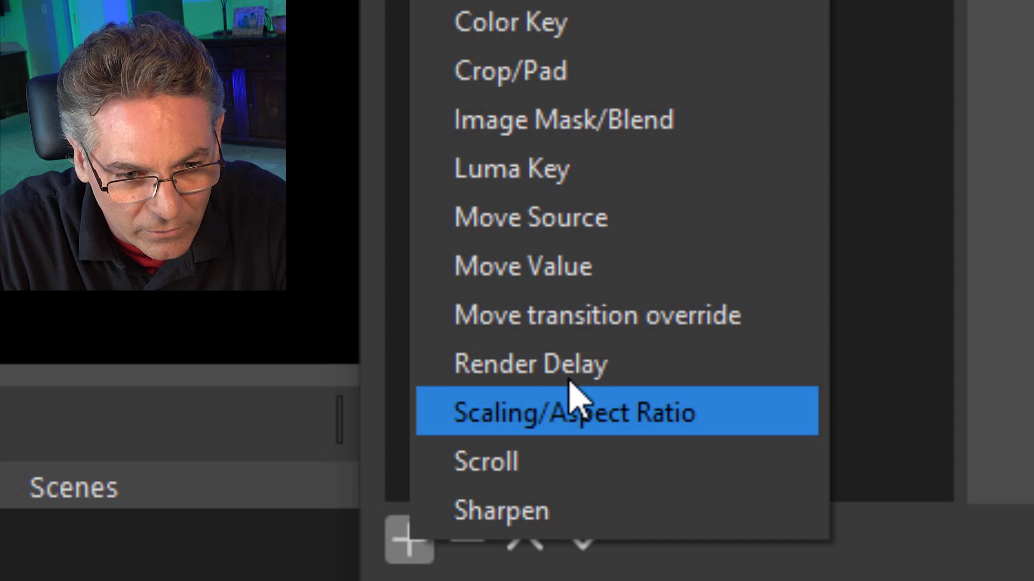
{"action": "left_click", "coordinate": [572, 227]}
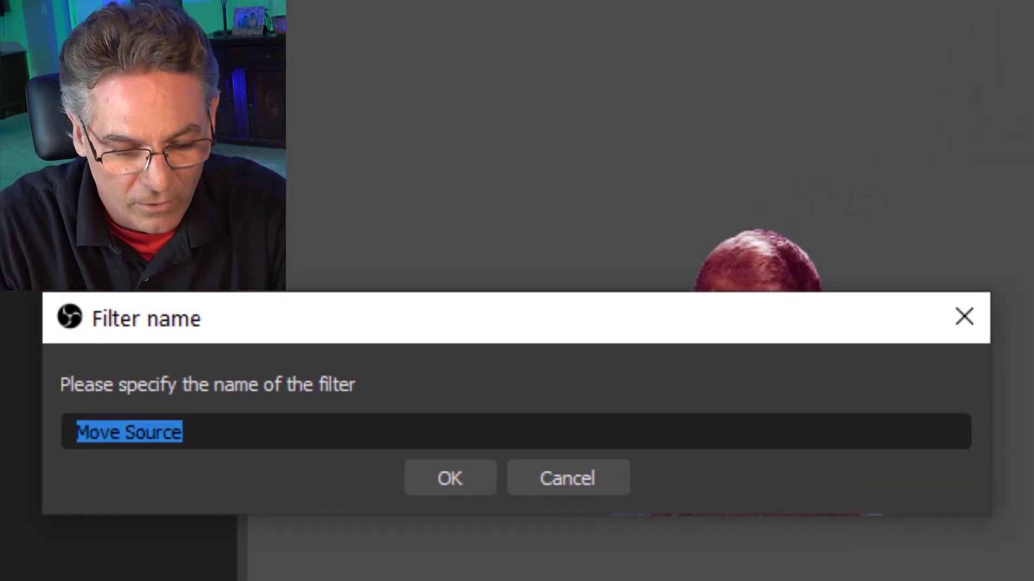
{"action": "type", "text": "B"}
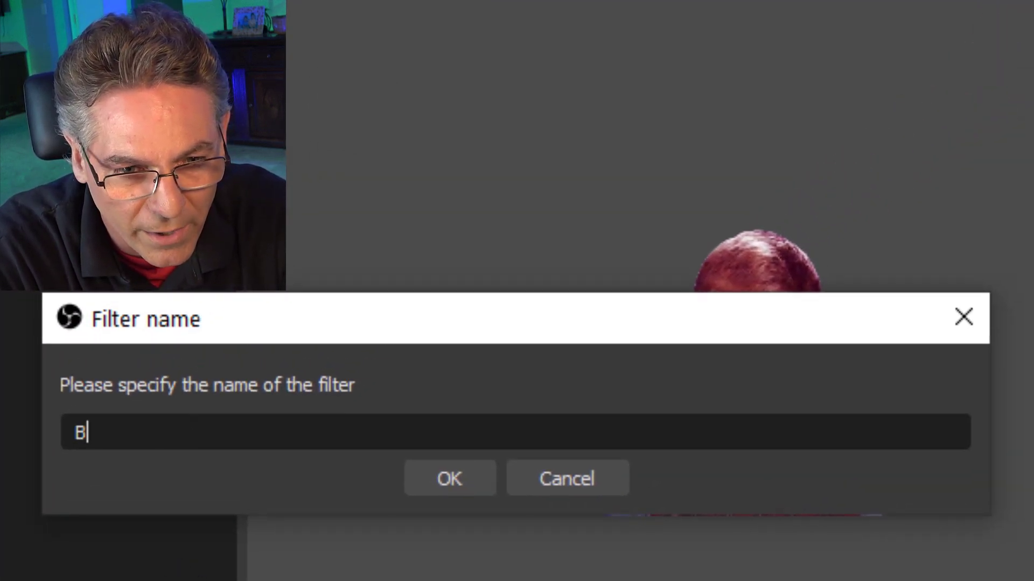
{"action": "type", "text": "rian 1"}
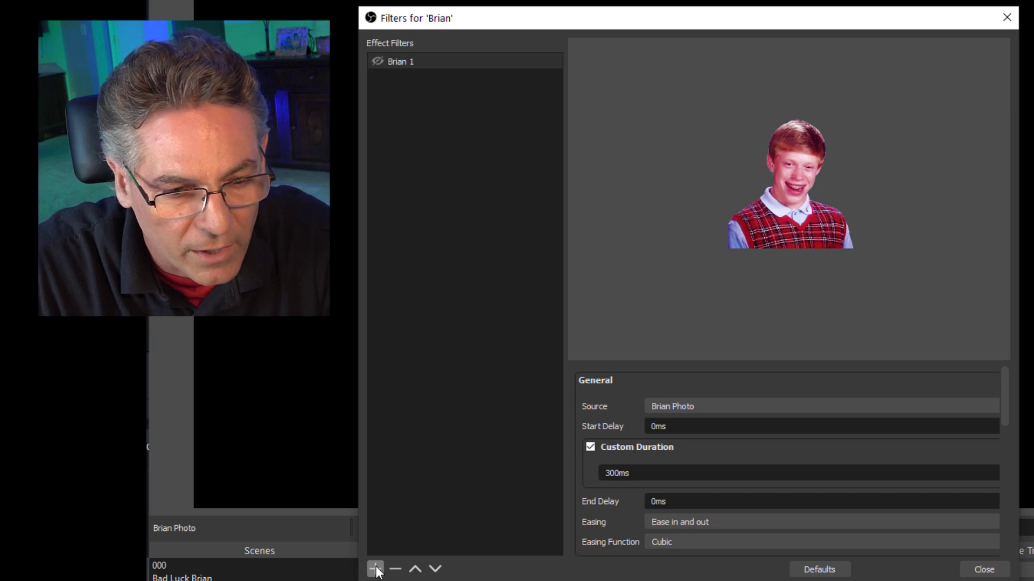
- Add a second Move Source filter named Brian 2
{"action": "left_click", "coordinate": [375, 569]}
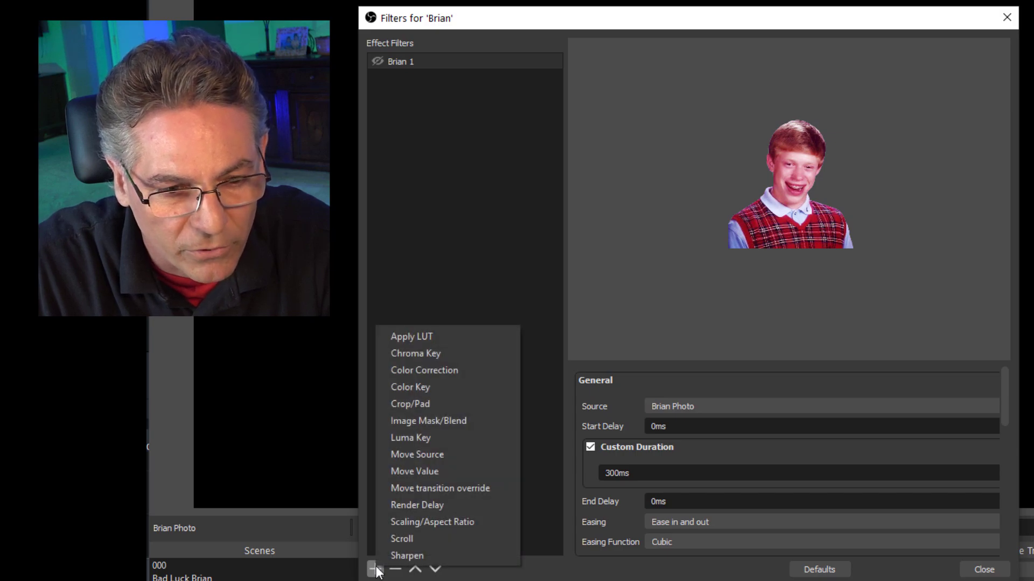
{"action": "left_click", "coordinate": [449, 458]}
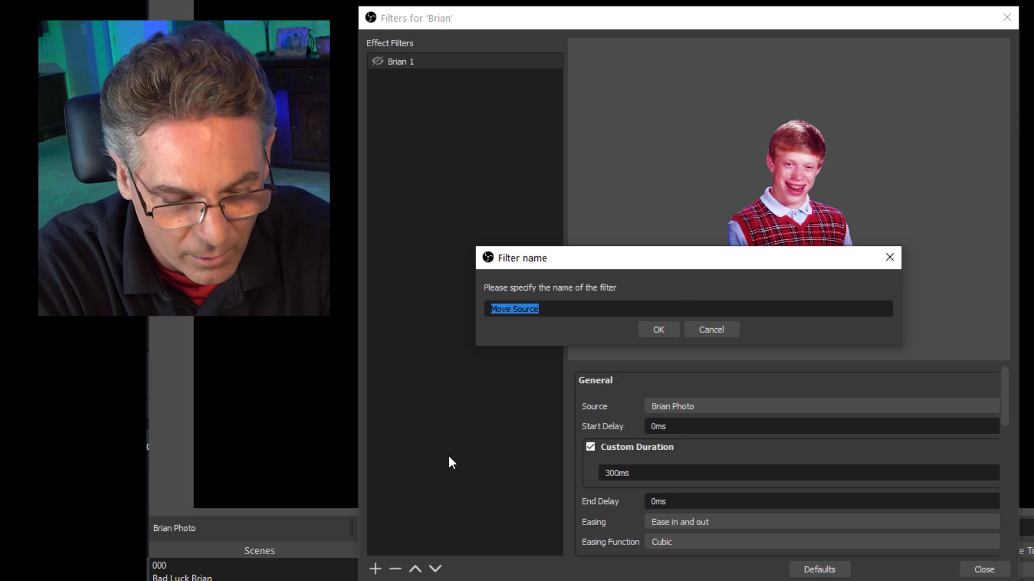
{"action": "type", "text": "Brian 2"}
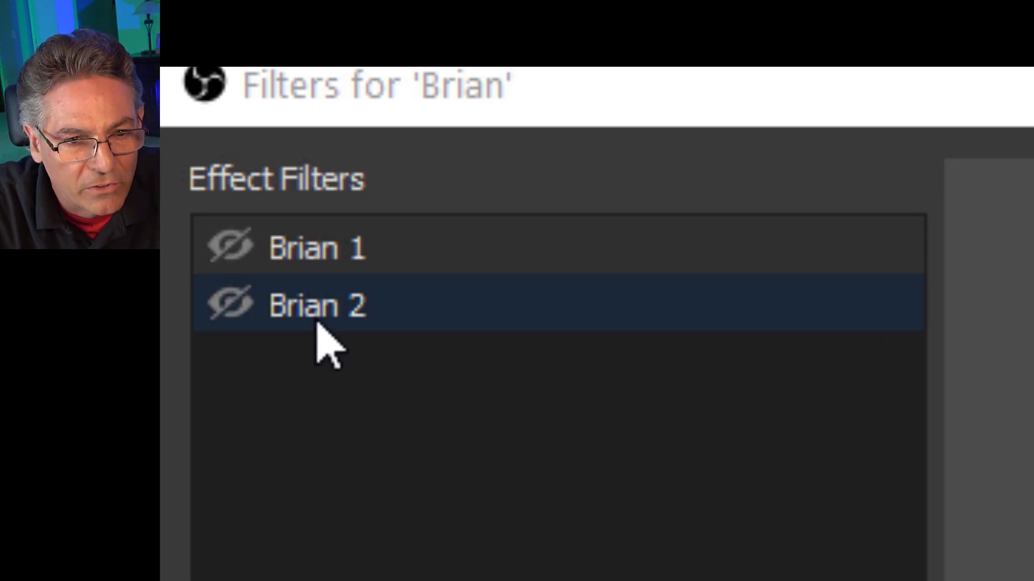
{"action": "left_click", "coordinate": [457, 318]}
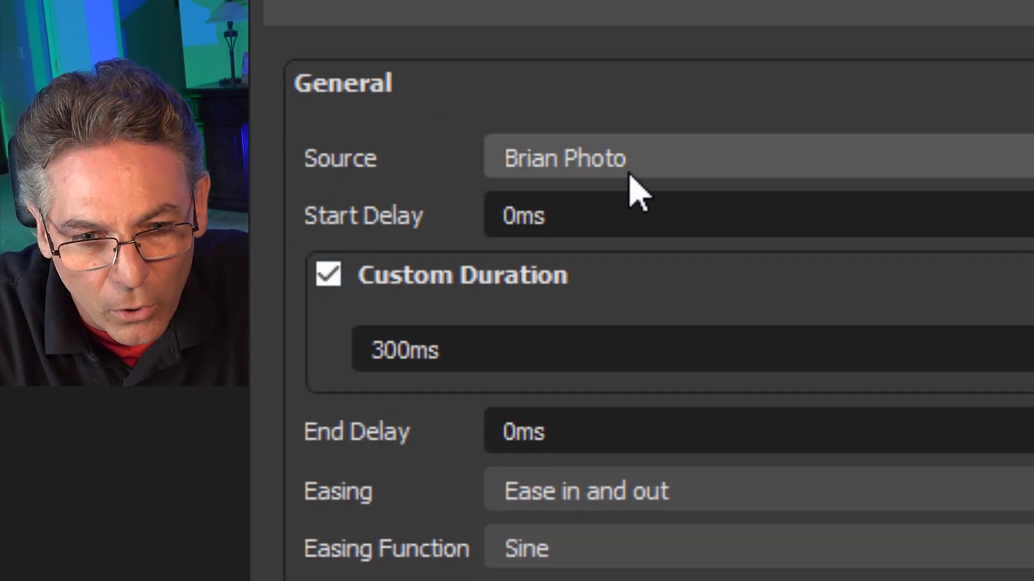
{"action": "left_click", "coordinate": [679, 158]}
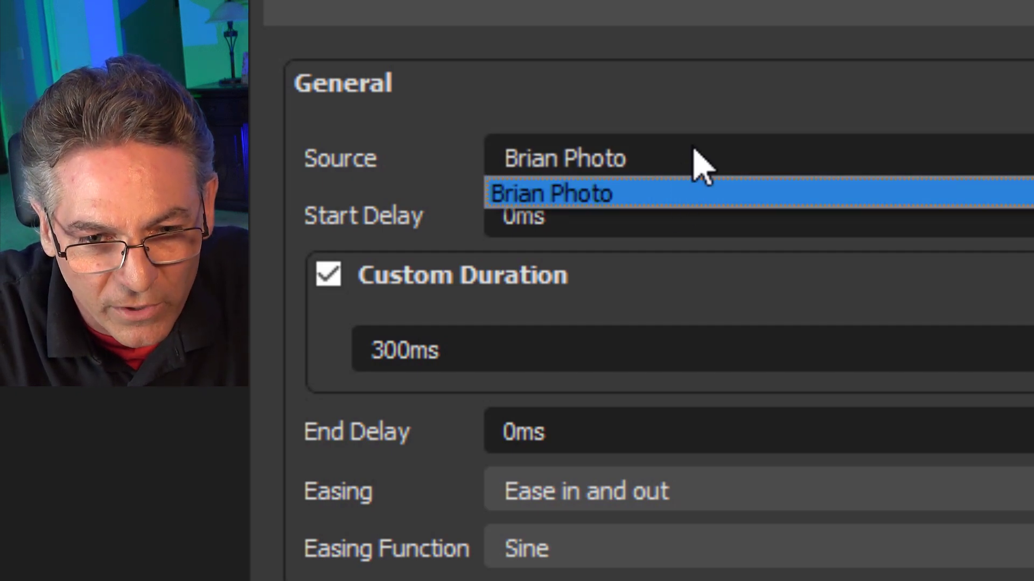
{"action": "left_click", "coordinate": [689, 155]}
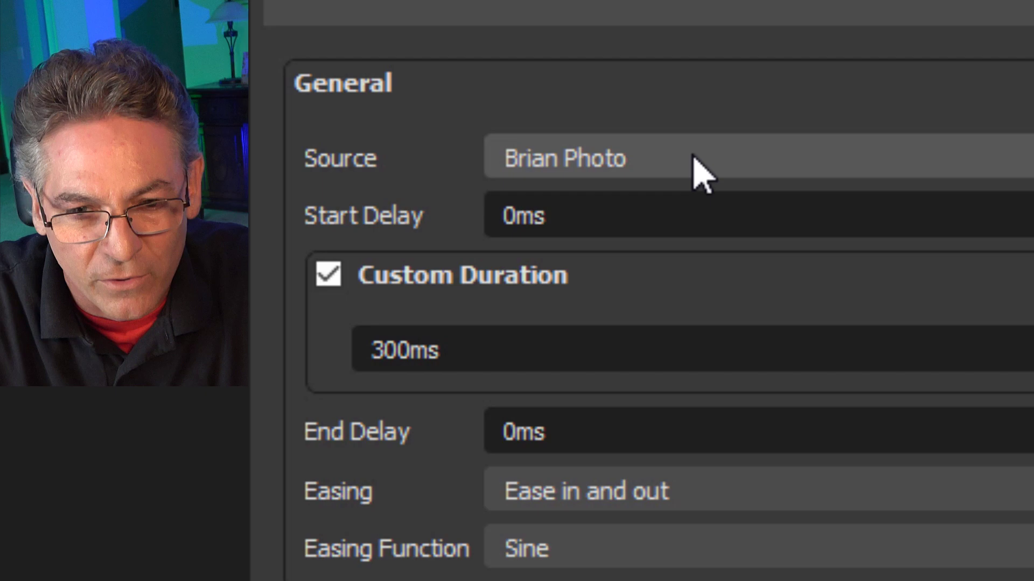
{"action": "left_click", "coordinate": [705, 157]}
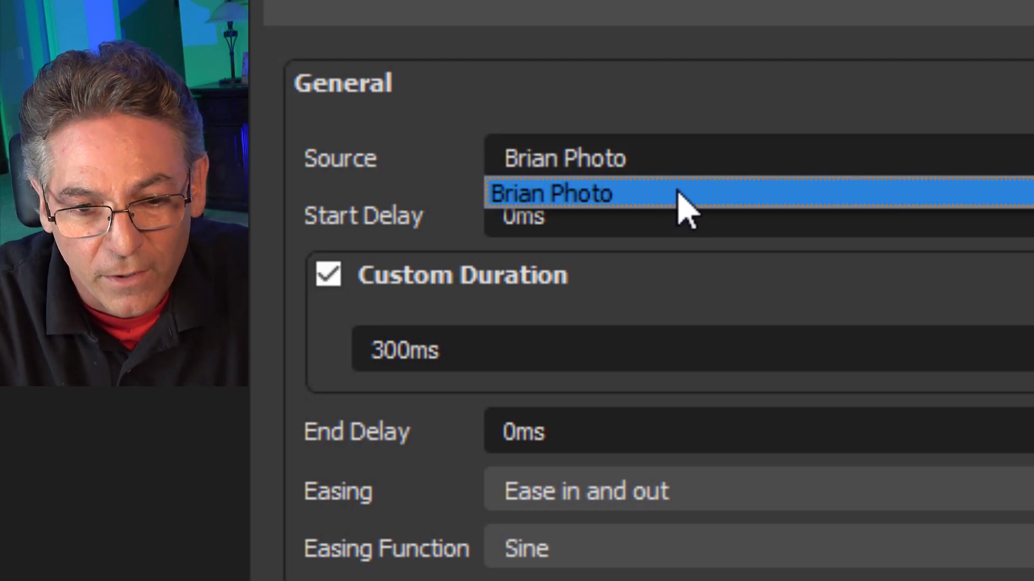
{"action": "left_click", "coordinate": [677, 195]}
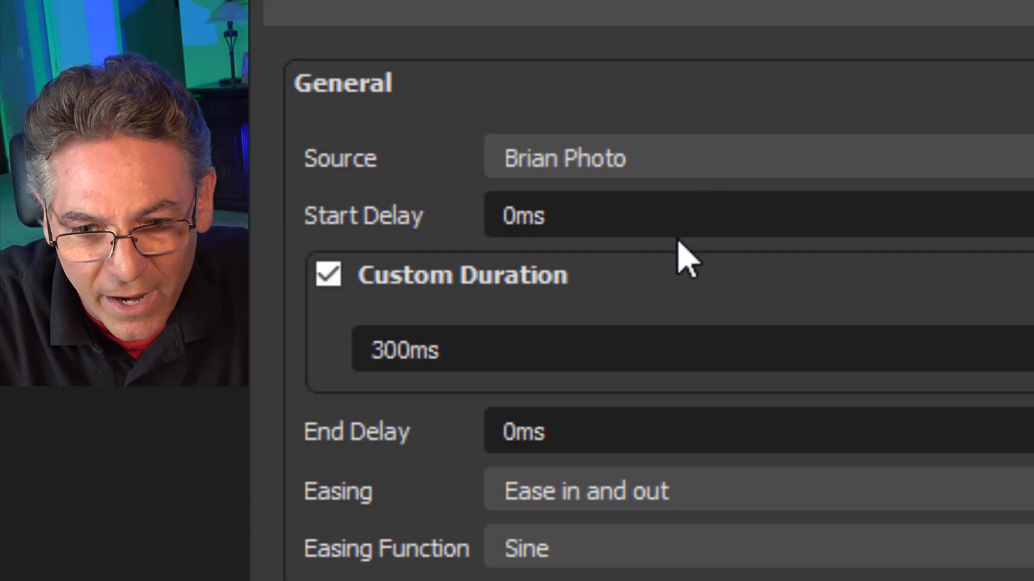
{"action": "left_click_drag", "start_coordinate": [600, 217], "coordinate": [490, 215]}
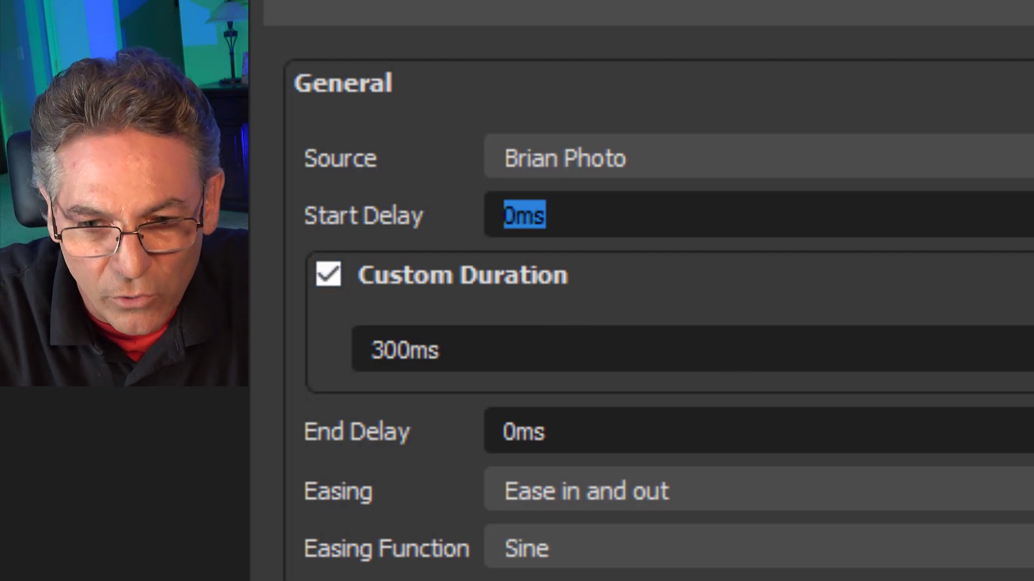
{"action": "scroll", "coordinate": [646, 323], "scroll_direction": "down", "scroll_amount": 5}
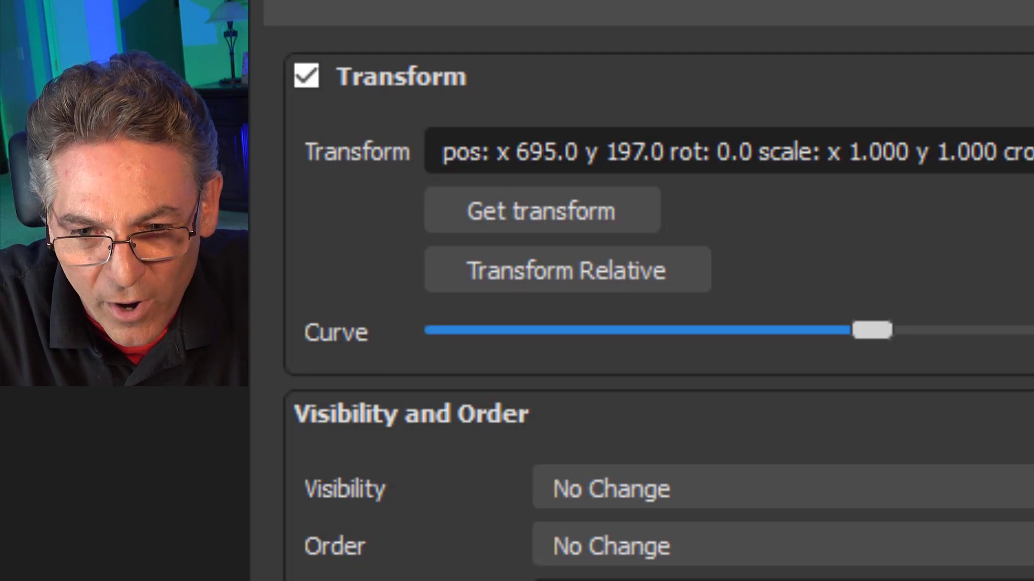
{"action": "scroll", "coordinate": [646, 323], "scroll_direction": "up", "scroll_amount": 5}
{"action": "scroll", "coordinate": [646, 323], "scroll_direction": "down", "scroll_amount": 2}
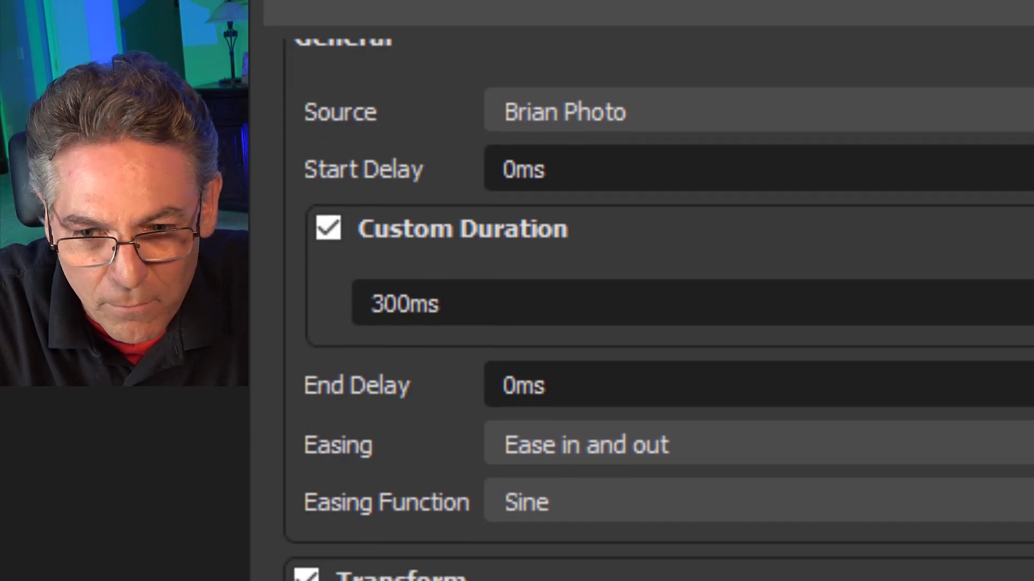
{"action": "scroll", "coordinate": [646, 323], "scroll_direction": "up", "scroll_amount": 2}
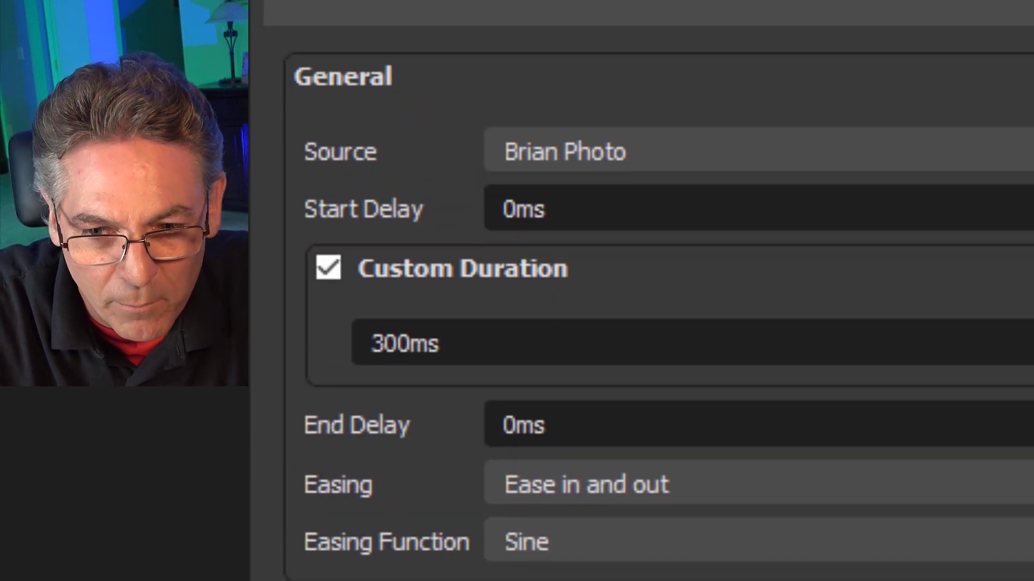
{"action": "scroll", "coordinate": [646, 323], "scroll_direction": "down", "scroll_amount": 1}
{"action": "scroll", "coordinate": [646, 323], "scroll_direction": "down", "scroll_amount": 1}
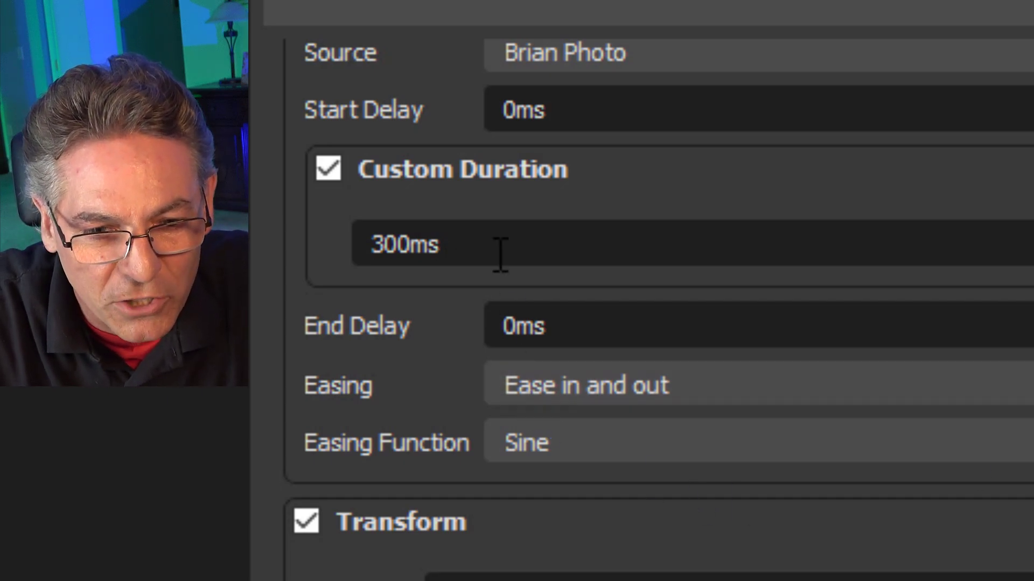
{"action": "left_click_drag", "start_coordinate": [485, 242], "coordinate": [370, 244]}
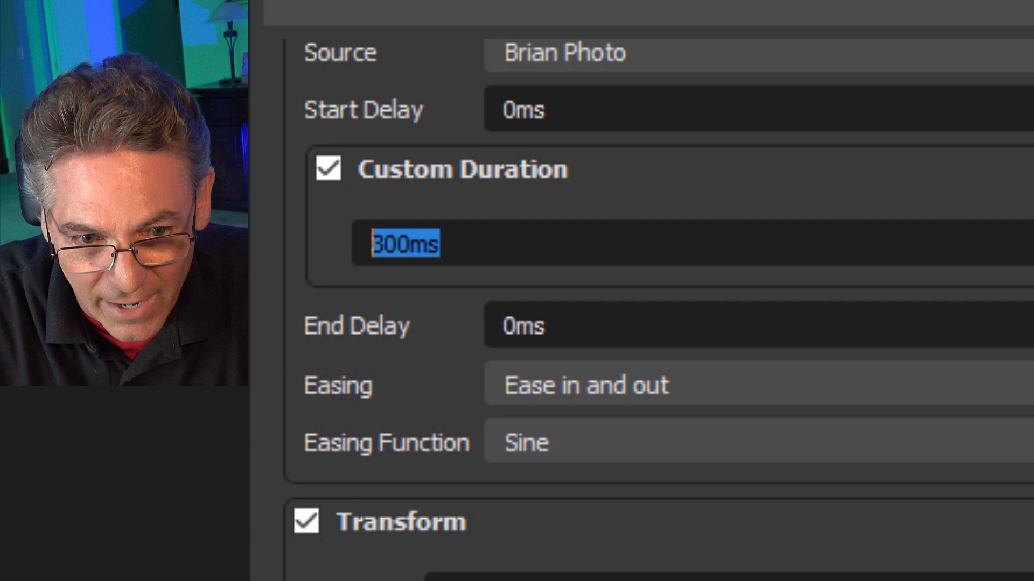
{"action": "scroll", "coordinate": [658, 309], "scroll_direction": "down", "scroll_amount": 5}
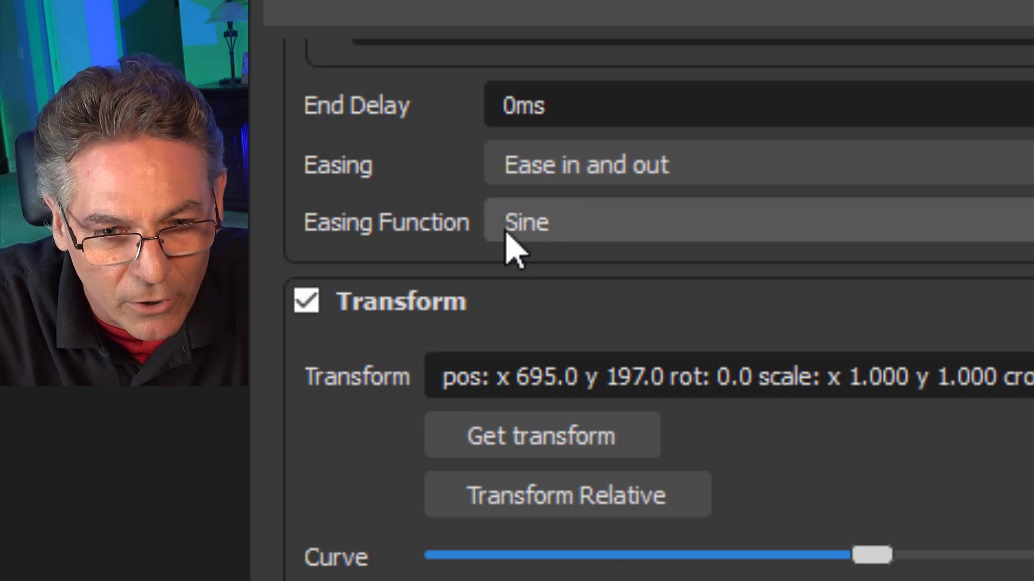
{"action": "left_click", "coordinate": [700, 177]}
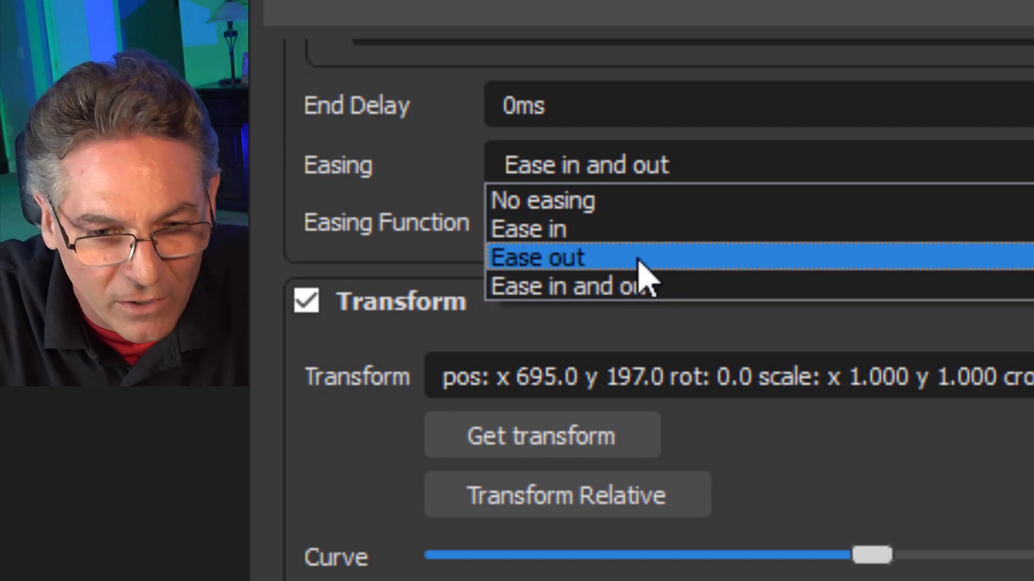
{"action": "left_click", "coordinate": [682, 282]}
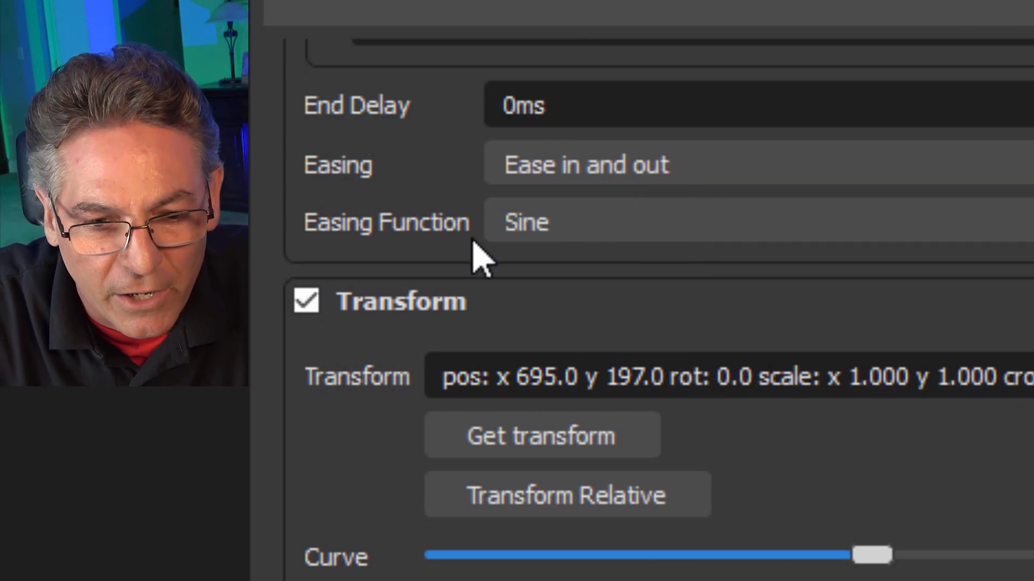
{"action": "left_click", "coordinate": [624, 227]}
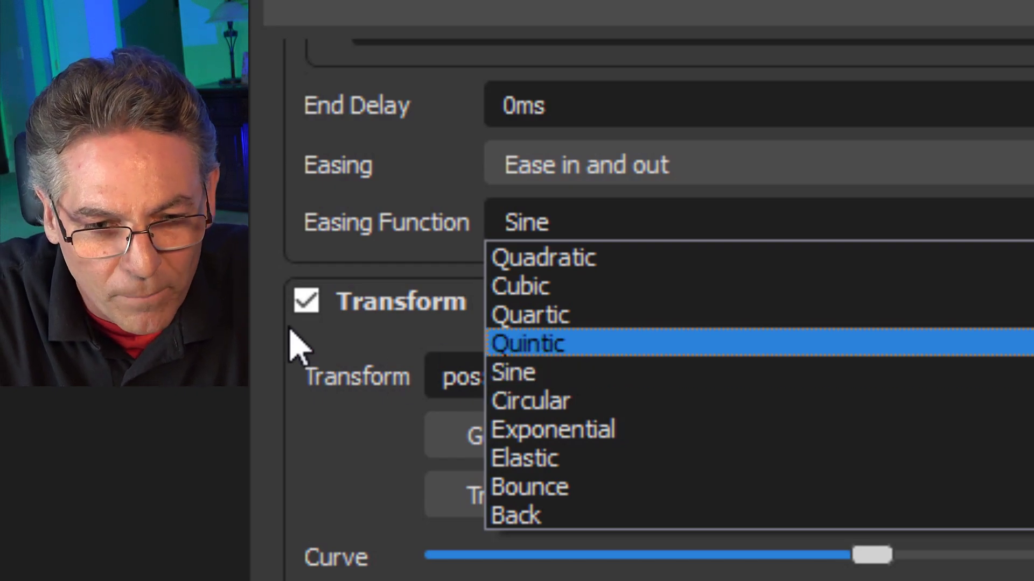
{"action": "left_click", "coordinate": [301, 297]}
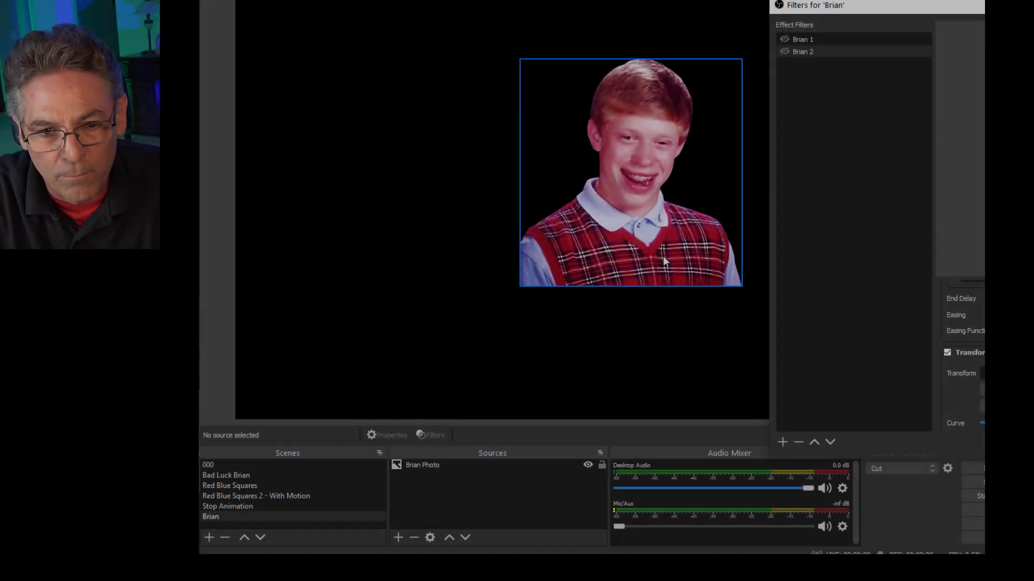
- Move Brian Photo up-left, narrow it, and capture pos 24.0/26.0, scale x 0.752 into the filter
{"action": "left_click_drag", "start_coordinate": [663, 258], "coordinate": [386, 184]}
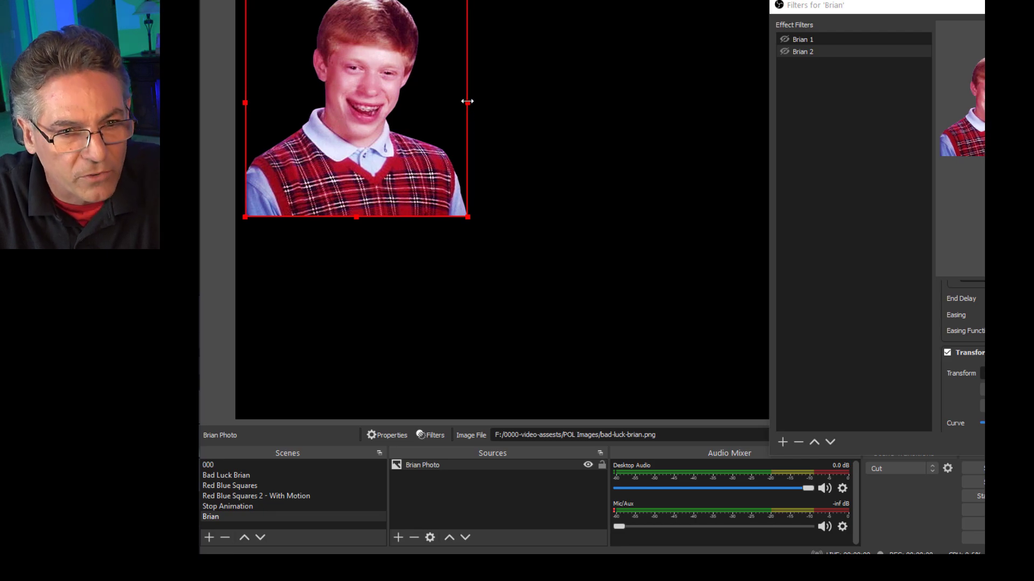
{"action": "left_click_drag", "start_coordinate": [468, 101], "coordinate": [413, 103]}
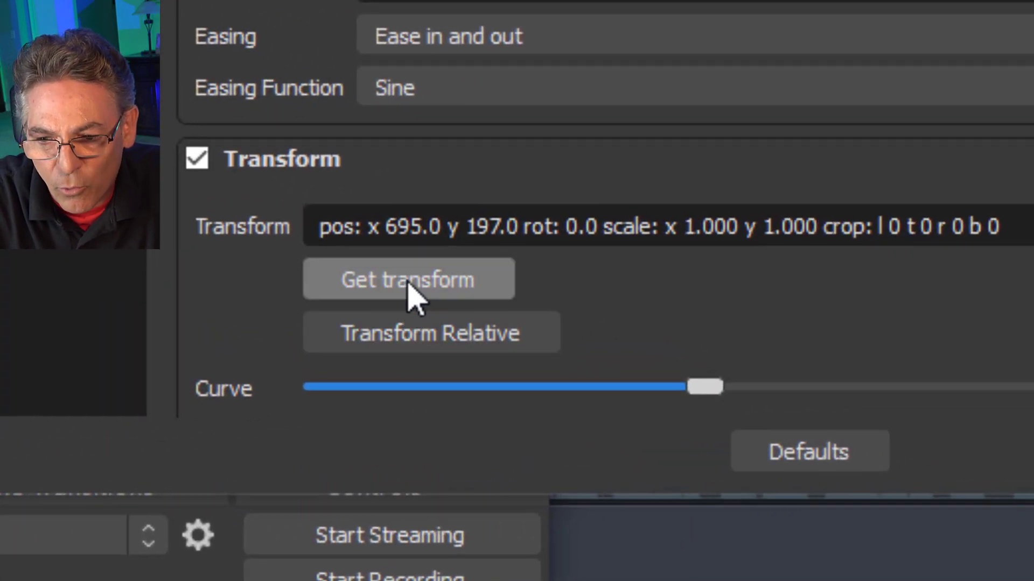
{"action": "left_click", "coordinate": [409, 290]}
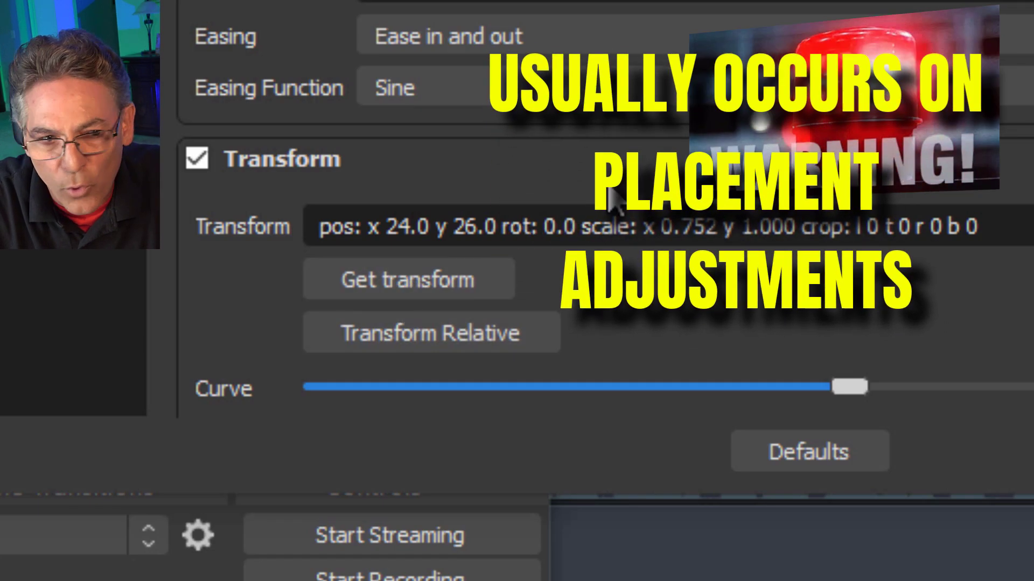
{"action": "scroll", "coordinate": [616, 202], "scroll_direction": "up", "scroll_amount": 5}
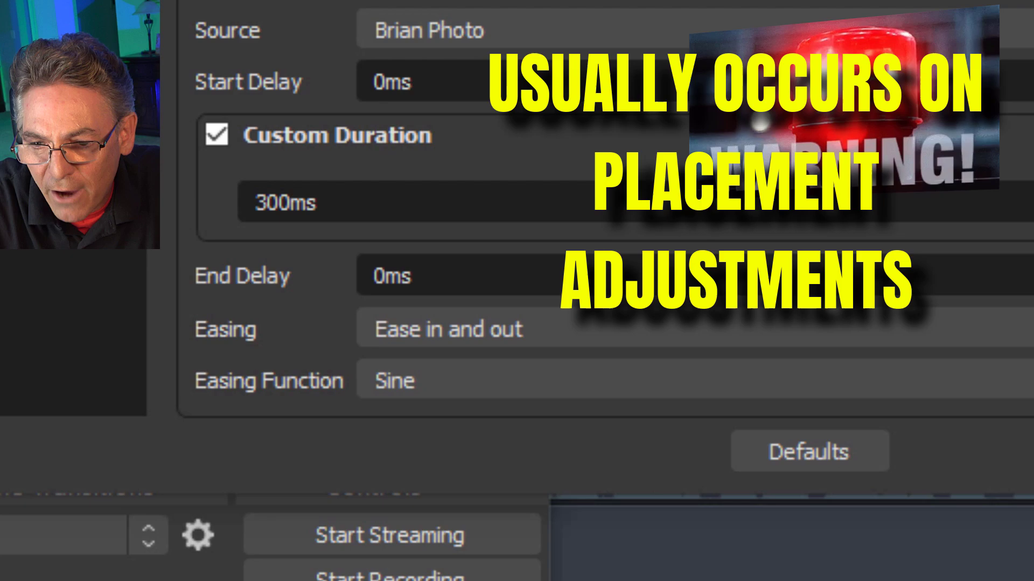
{"action": "scroll", "coordinate": [485, 203], "scroll_direction": "down", "scroll_amount": 5}
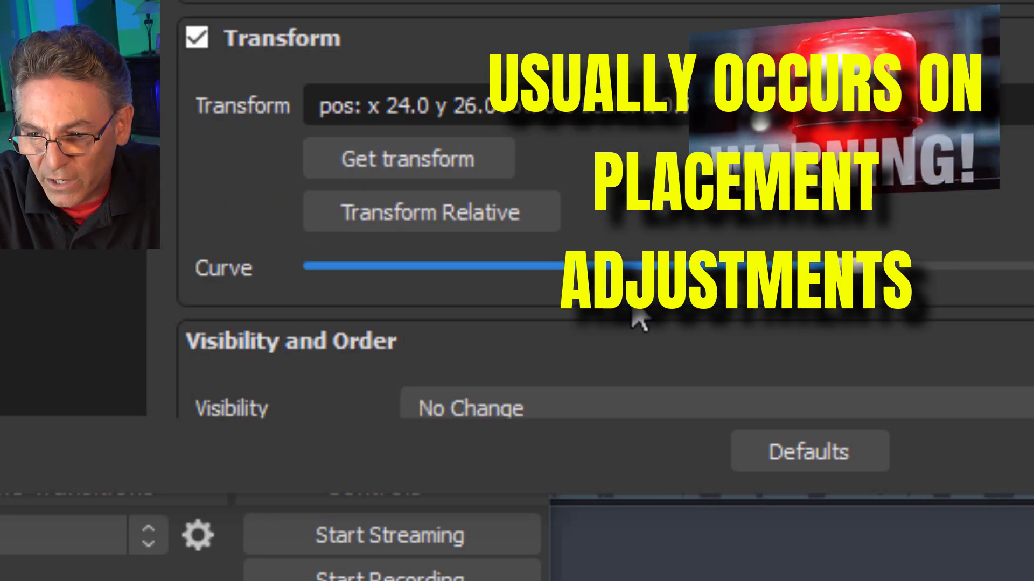
{"action": "scroll", "coordinate": [636, 317], "scroll_direction": "down", "scroll_amount": 3}
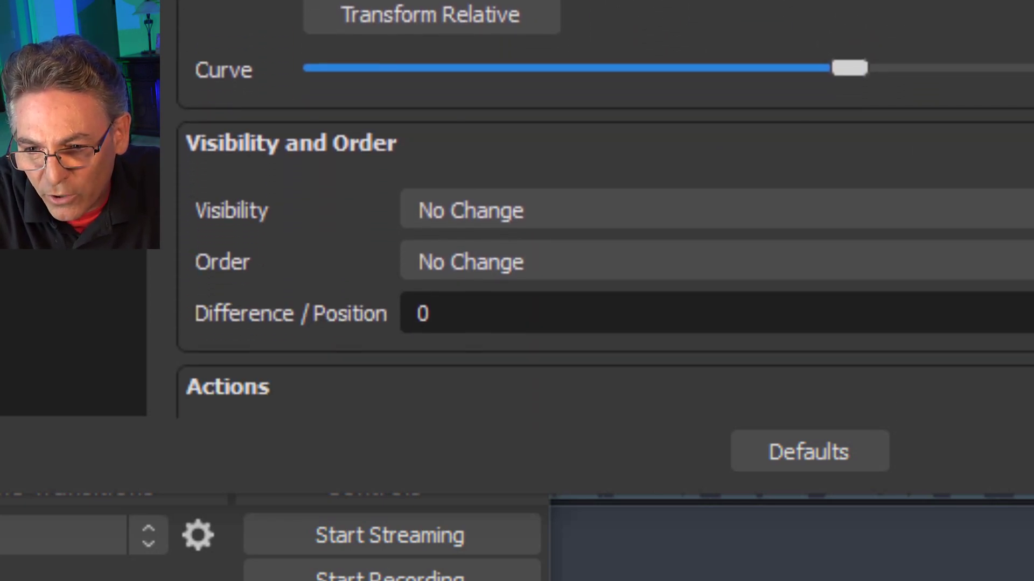
{"action": "scroll", "coordinate": [996, 350], "scroll_direction": "down", "scroll_amount": 3}
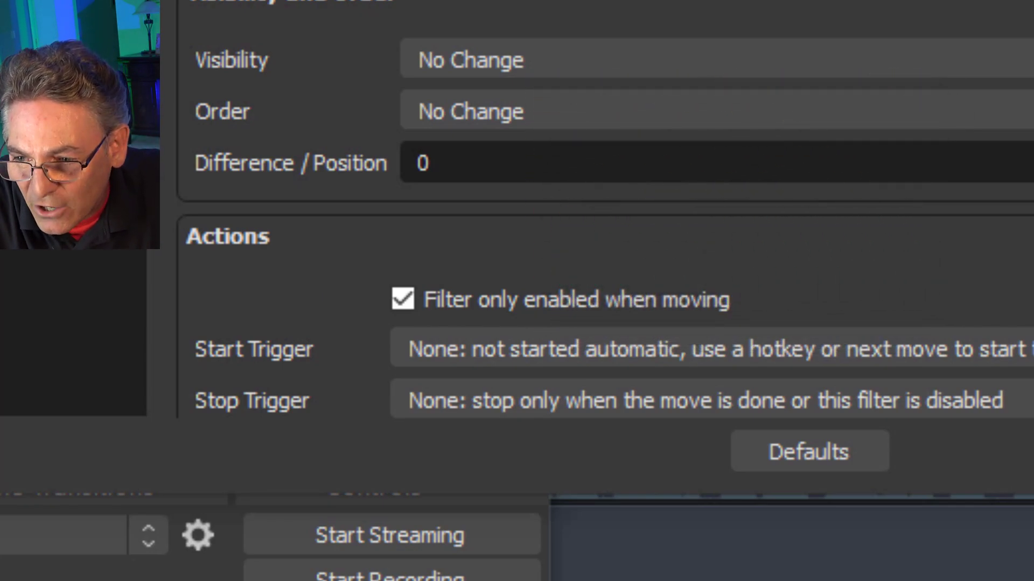
{"action": "scroll", "coordinate": [603, 216], "scroll_direction": "down", "scroll_amount": 5}
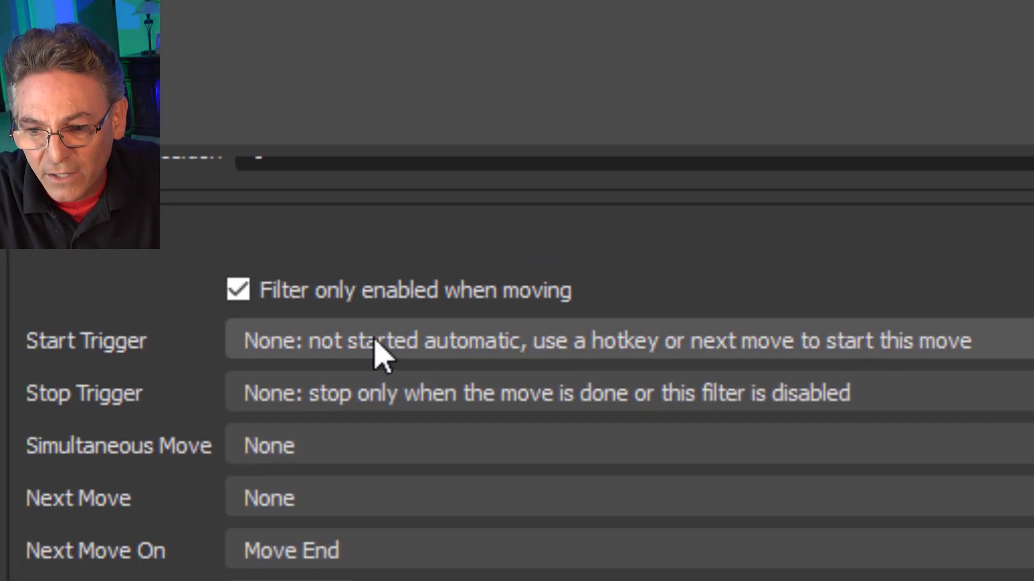
{"action": "left_click", "coordinate": [377, 346]}
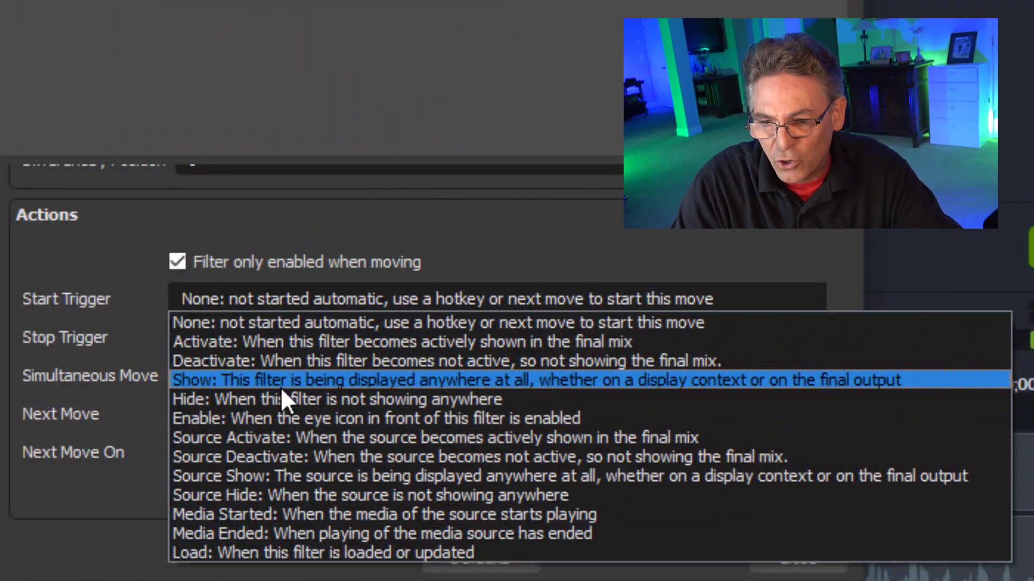
{"action": "left_click", "coordinate": [246, 323]}
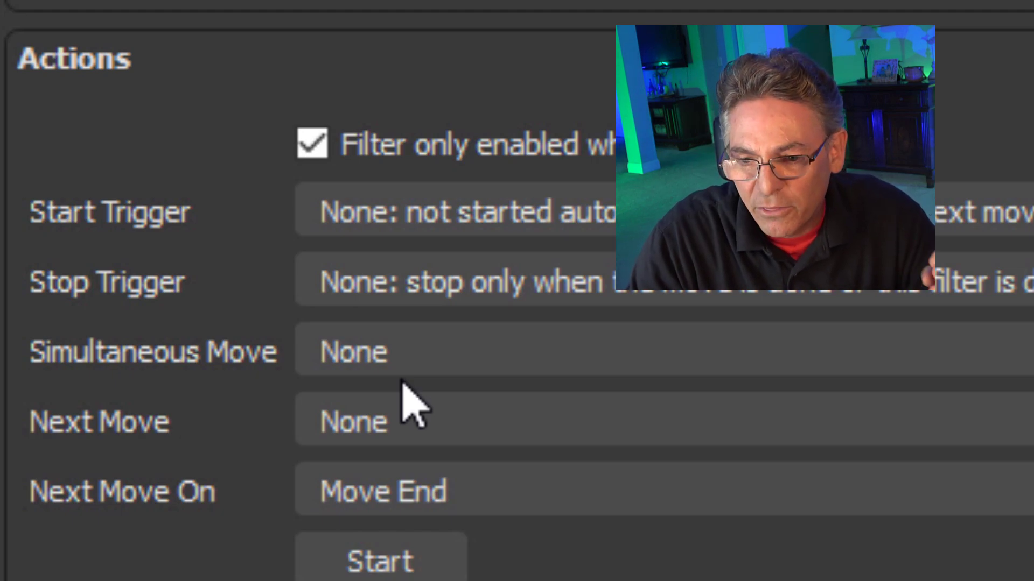
- Keep Simultaneous Move at None and open the Next Move list to pick Brian 1
{"action": "left_click", "coordinate": [402, 373]}
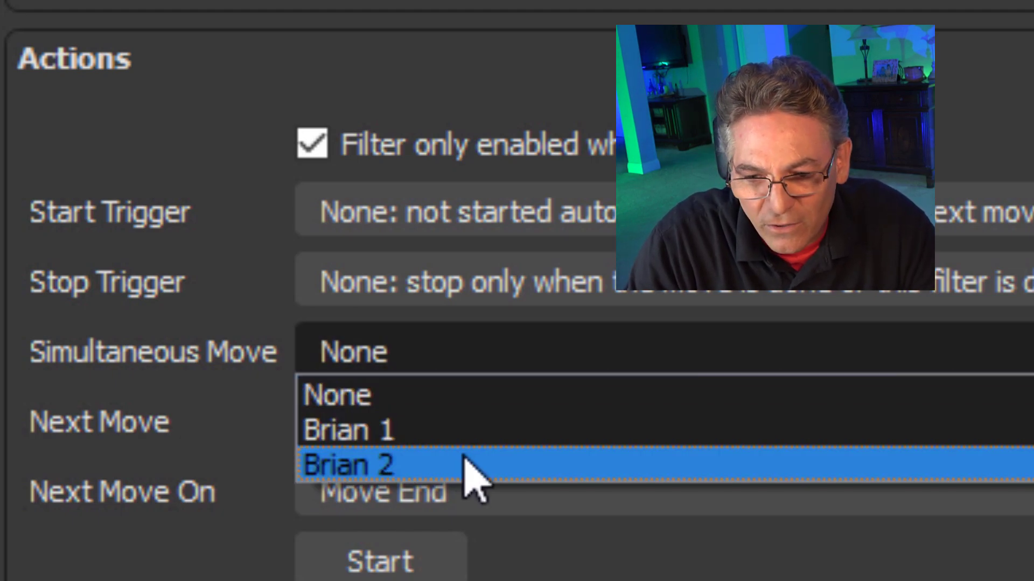
{"action": "left_click", "coordinate": [232, 415]}
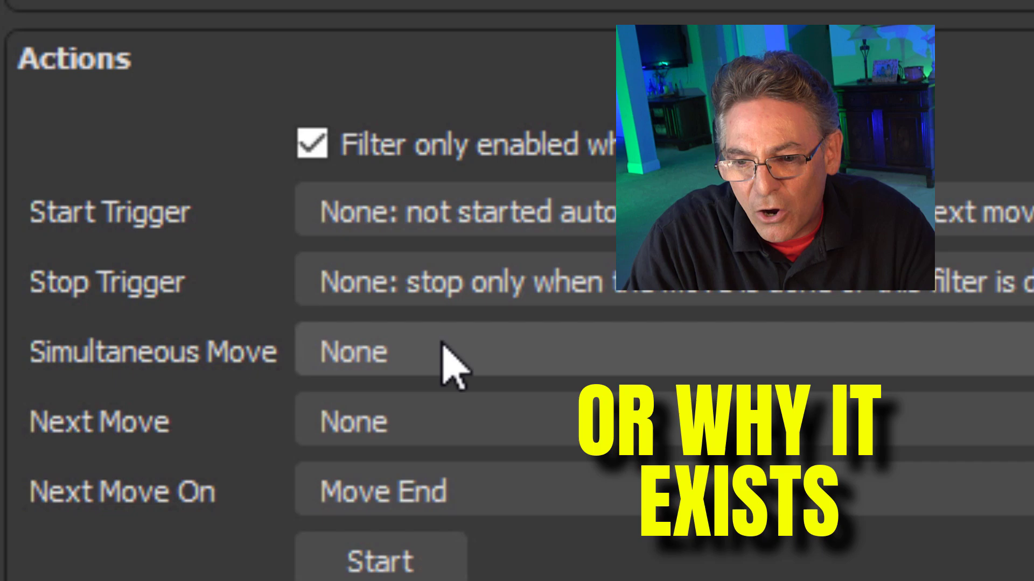
{"action": "left_click", "coordinate": [443, 346]}
{"action": "left_click", "coordinate": [225, 388]}
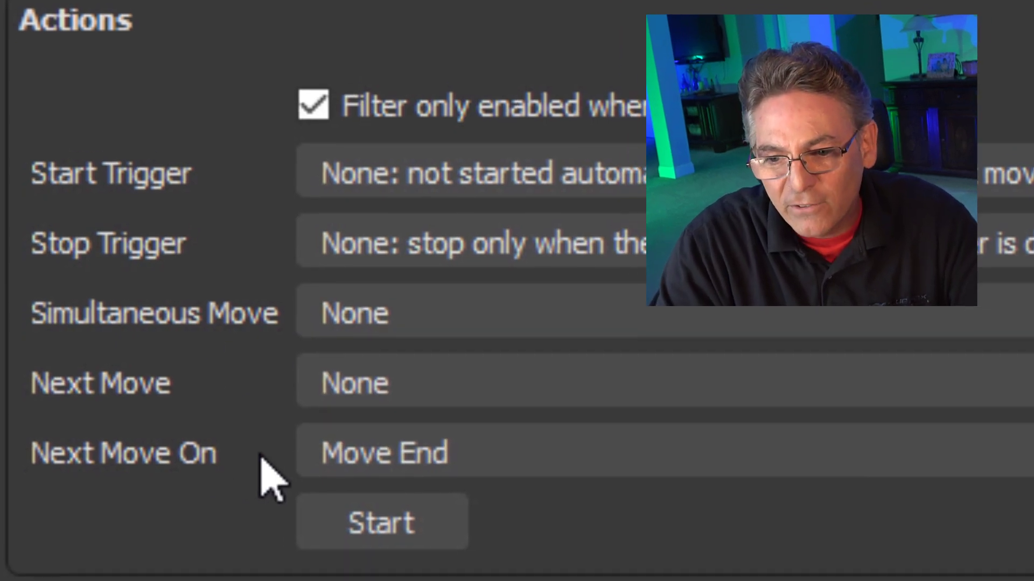
{"action": "left_click", "coordinate": [458, 431]}
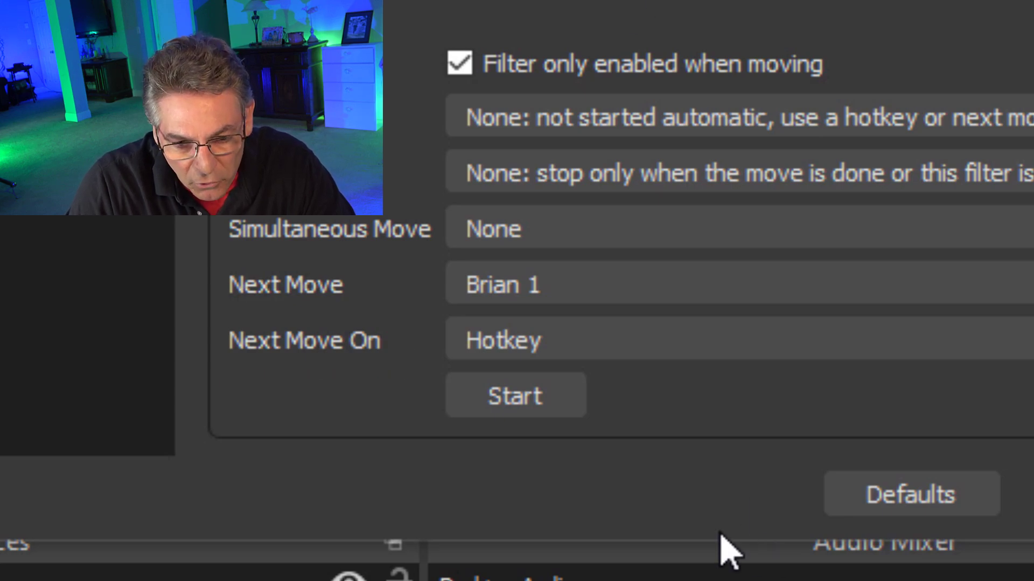
- Set Next Move On to Move End and keep Brian 1 as the next move
{"action": "left_click", "coordinate": [638, 340]}
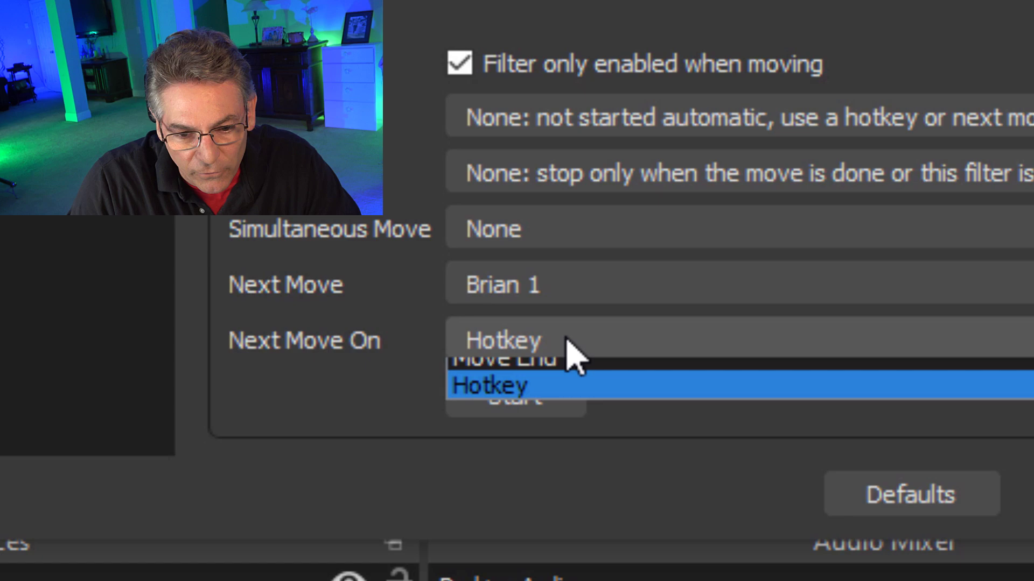
{"action": "left_click", "coordinate": [613, 375]}
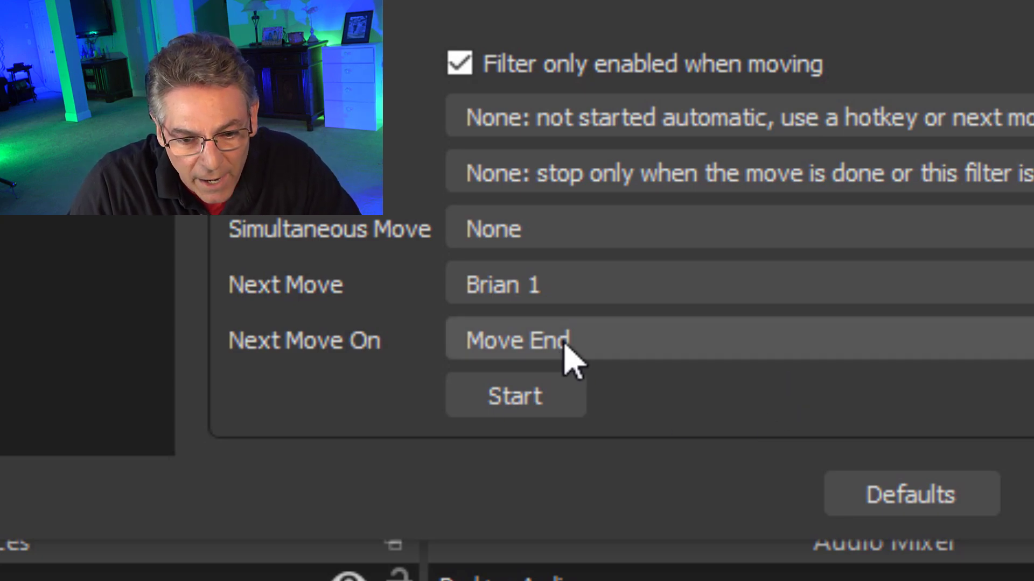
{"action": "left_click", "coordinate": [572, 300]}
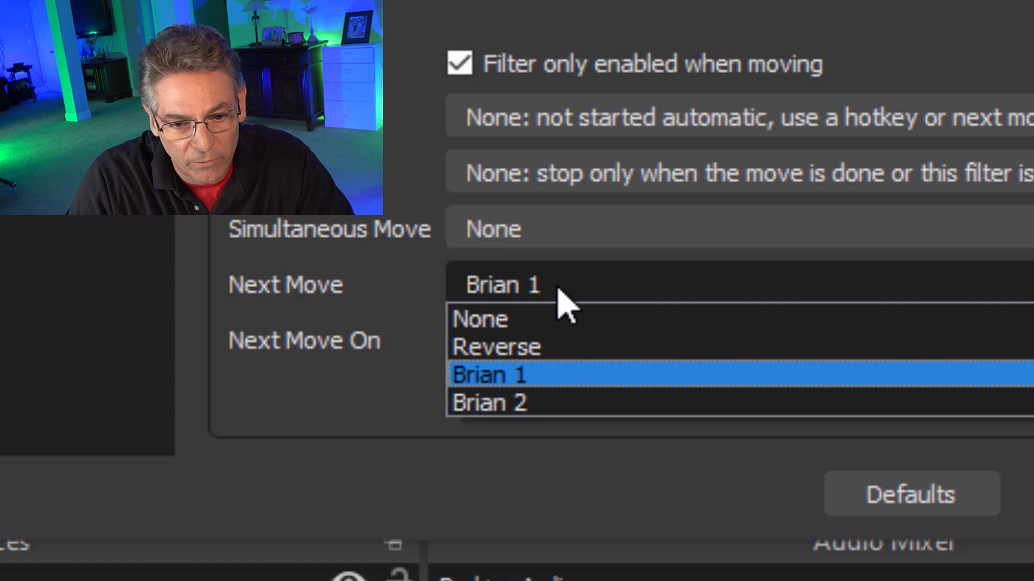
{"action": "left_click", "coordinate": [575, 374]}
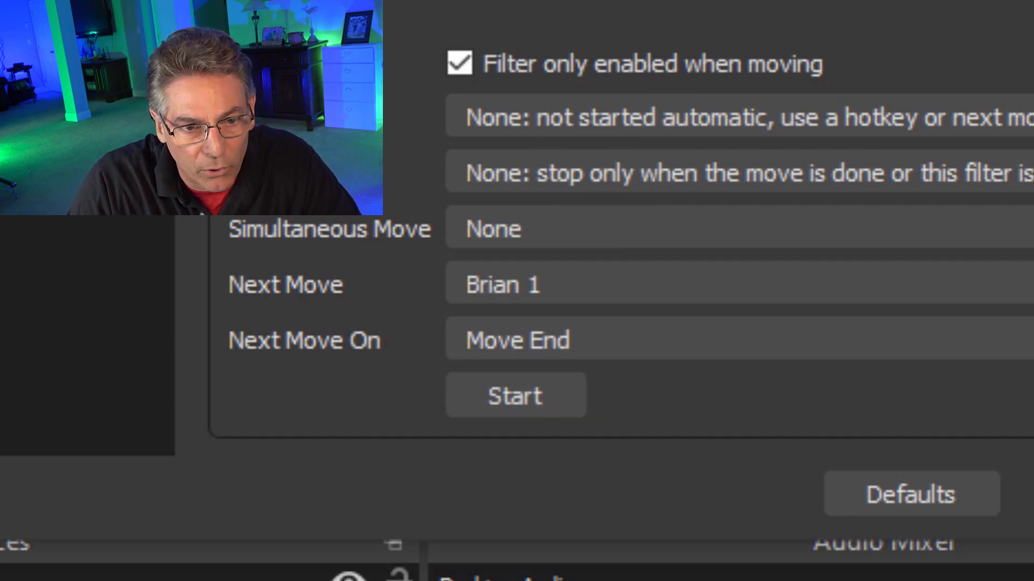
{"action": "scroll", "coordinate": [664, 7], "scroll_direction": "down", "scroll_amount": 10}
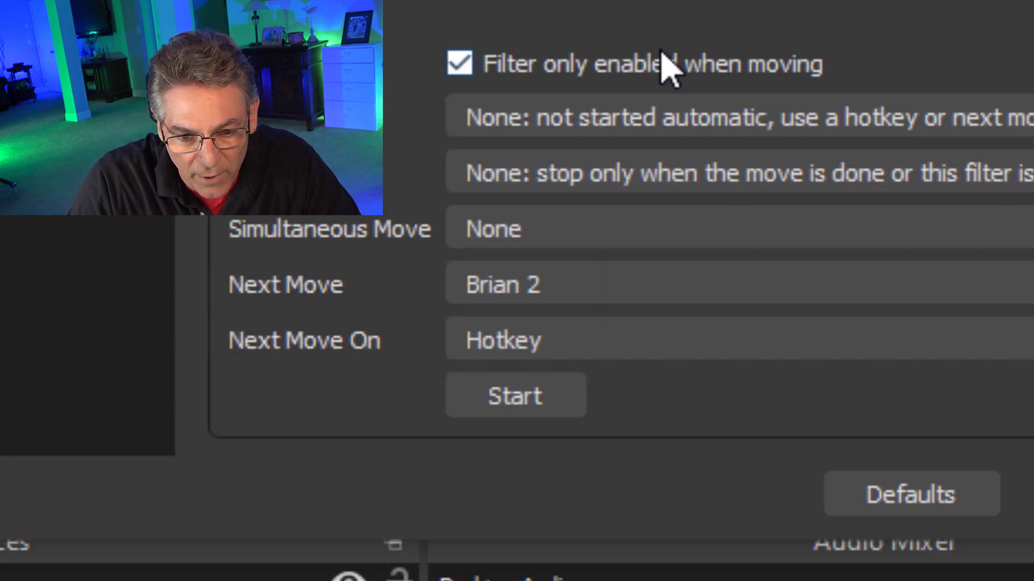
- Test the chained move with Next Move On at Move End, then switch it back to Hotkey
{"action": "left_click", "coordinate": [598, 341]}
{"action": "left_click", "coordinate": [596, 378]}
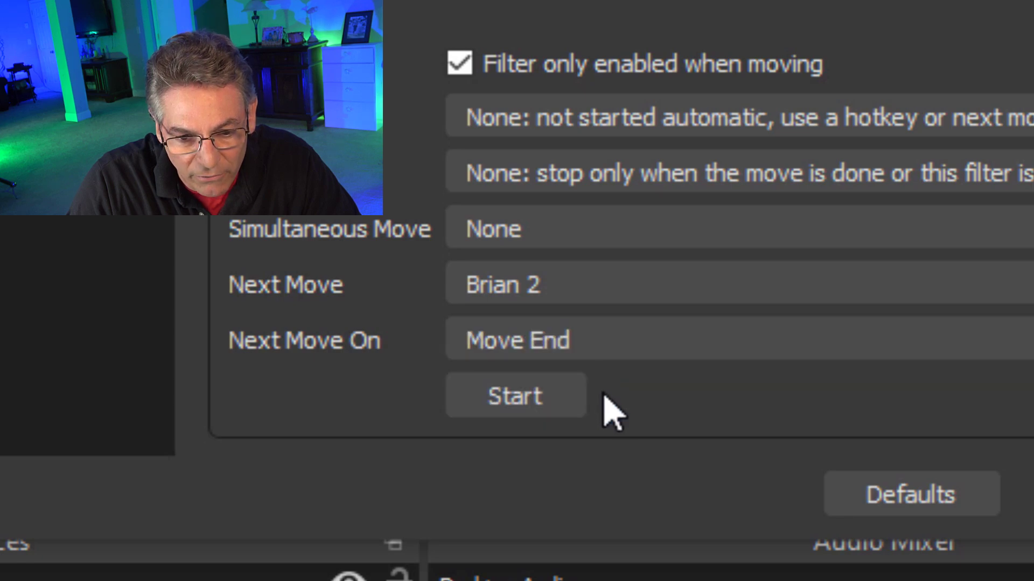
{"action": "left_click", "coordinate": [547, 405]}
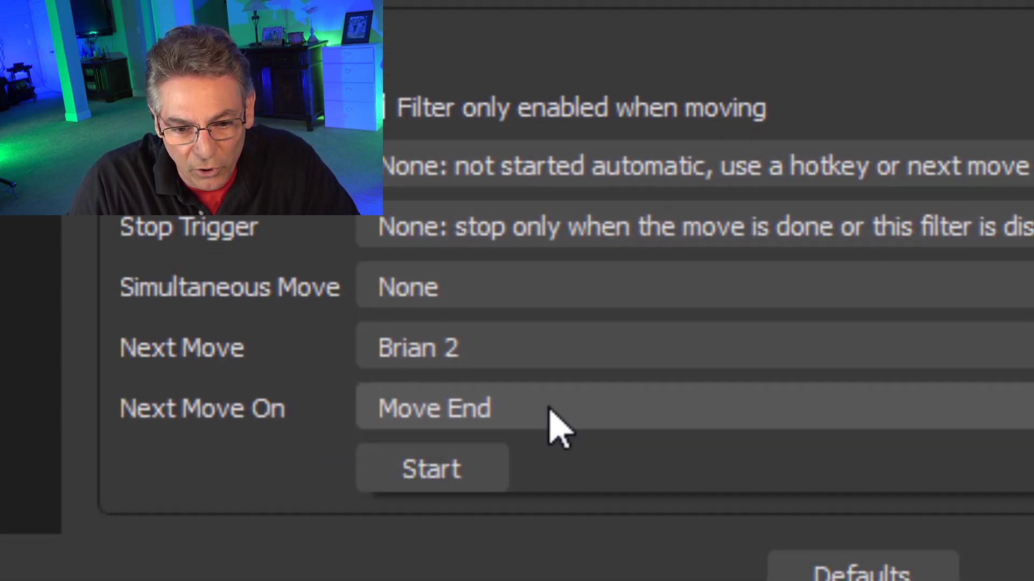
{"action": "left_click", "coordinate": [554, 425]}
{"action": "left_click", "coordinate": [466, 444]}
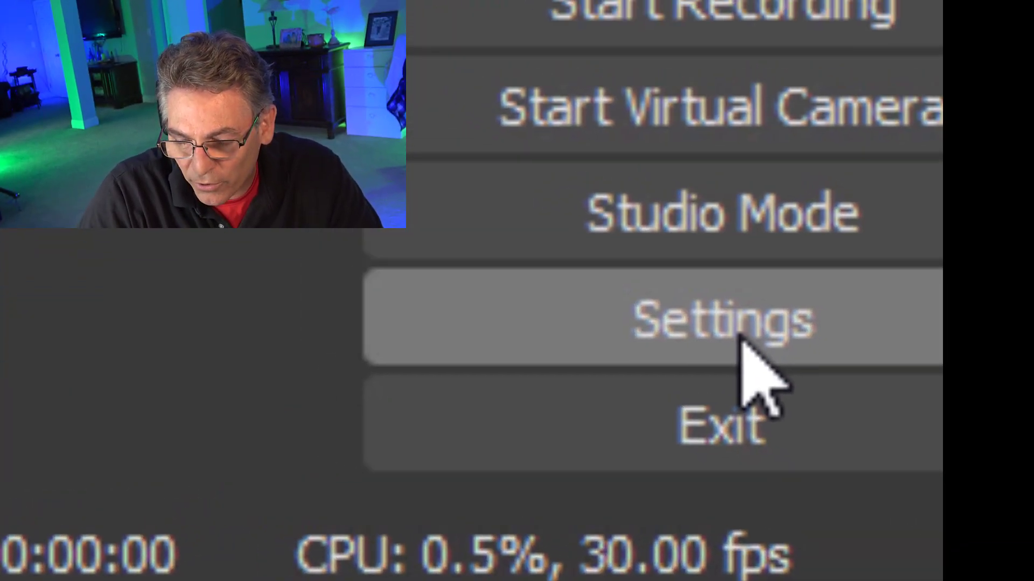
- Review the scene filter hotkeys on the Settings Hotkeys page and apply the changes
{"action": "left_click", "coordinate": [702, 324]}
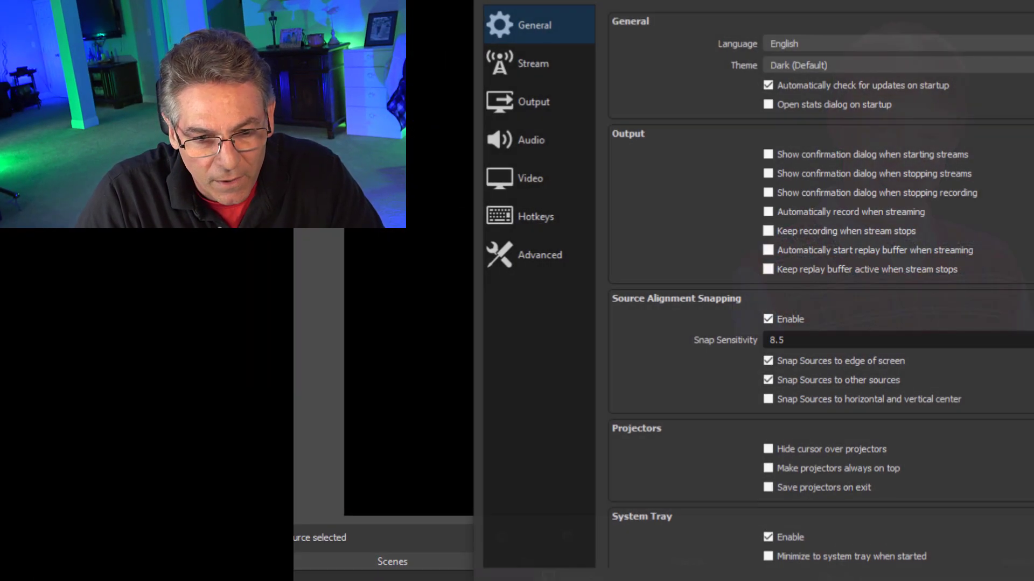
{"action": "left_click", "coordinate": [521, 228]}
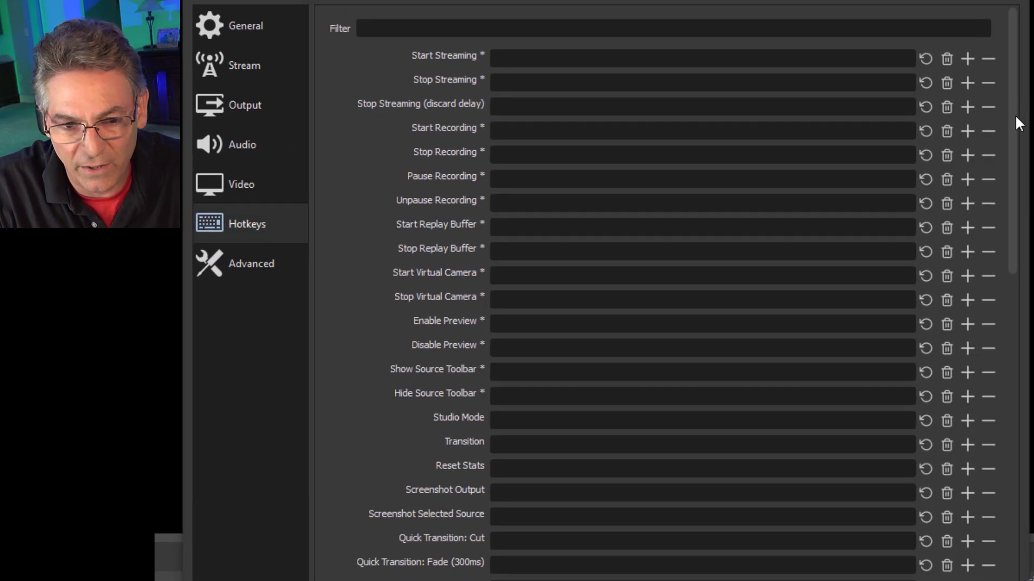
{"action": "scroll", "coordinate": [700, 431], "scroll_direction": "down", "scroll_amount": 15}
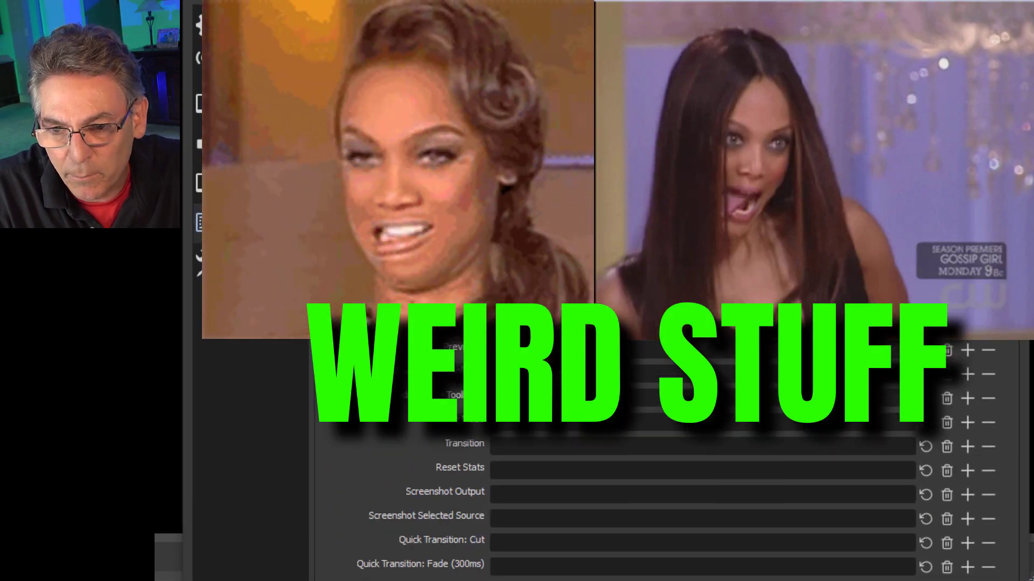
{"action": "left_click_drag", "start_coordinate": [1025, 135], "coordinate": [1024, 335]}
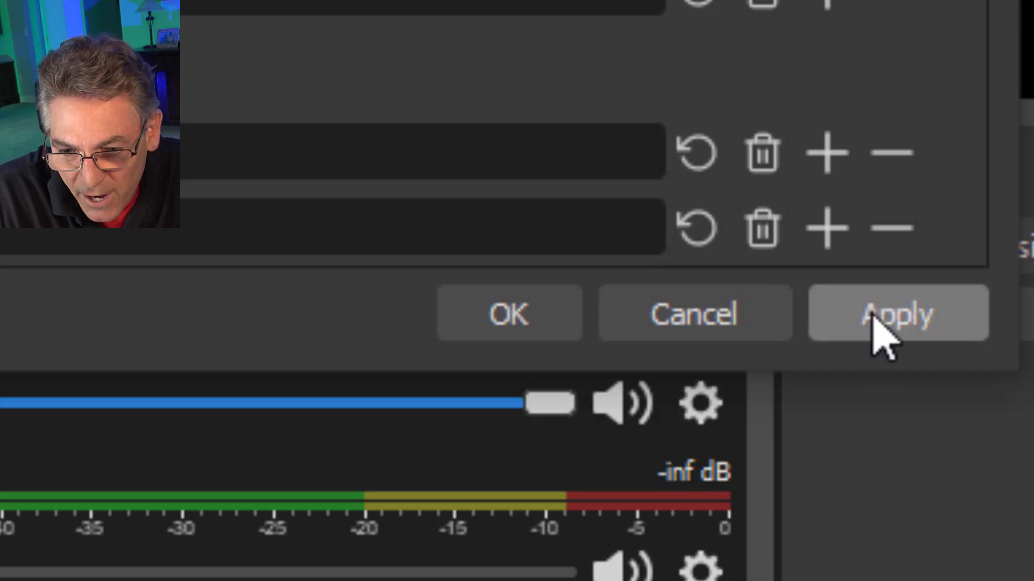
{"action": "left_click", "coordinate": [883, 312]}
{"action": "left_click", "coordinate": [535, 323]}
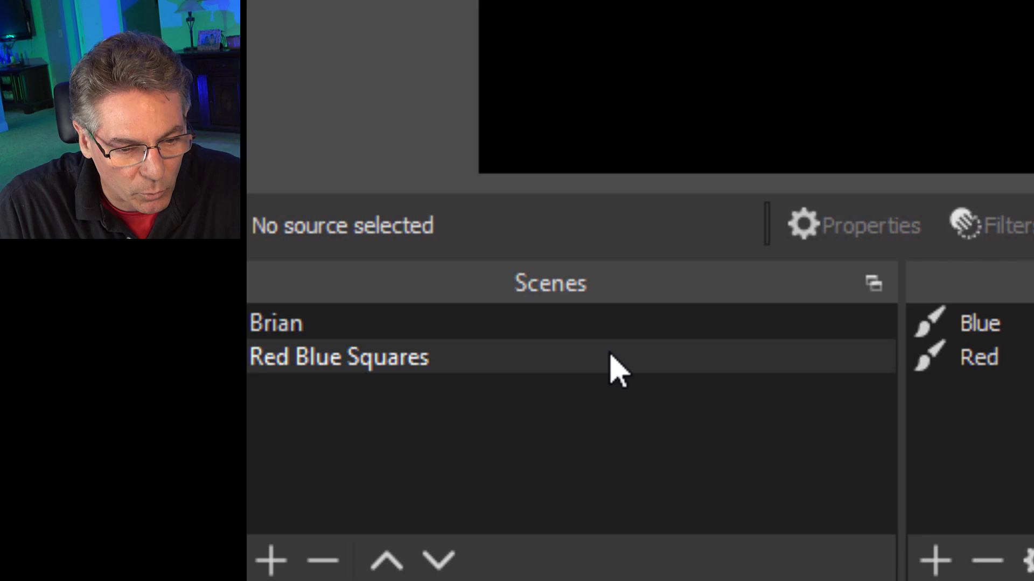
- Open the Filters window of the Red Blue Squares scene
{"action": "right_click", "coordinate": [654, 319]}
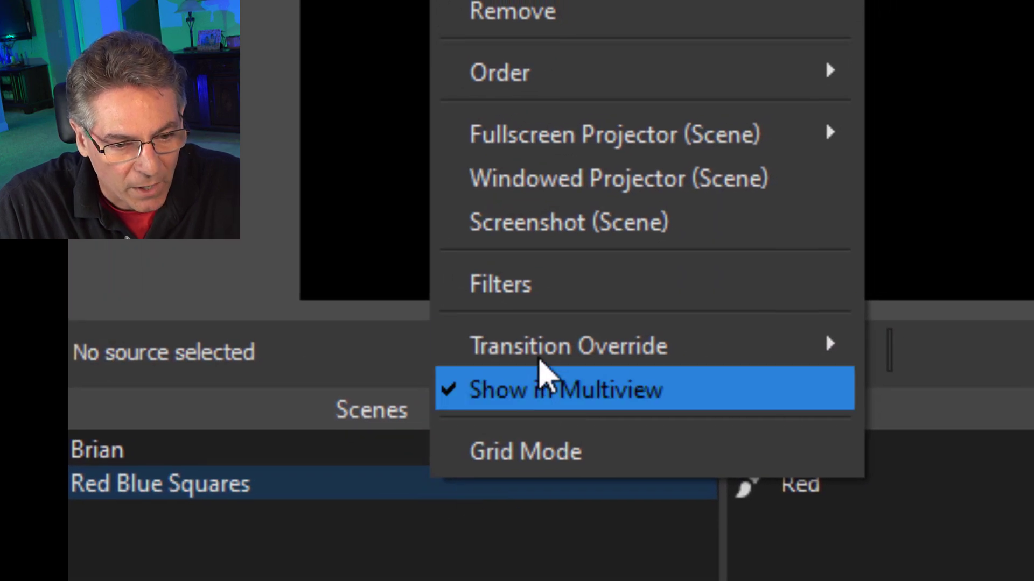
{"action": "left_click", "coordinate": [560, 283]}
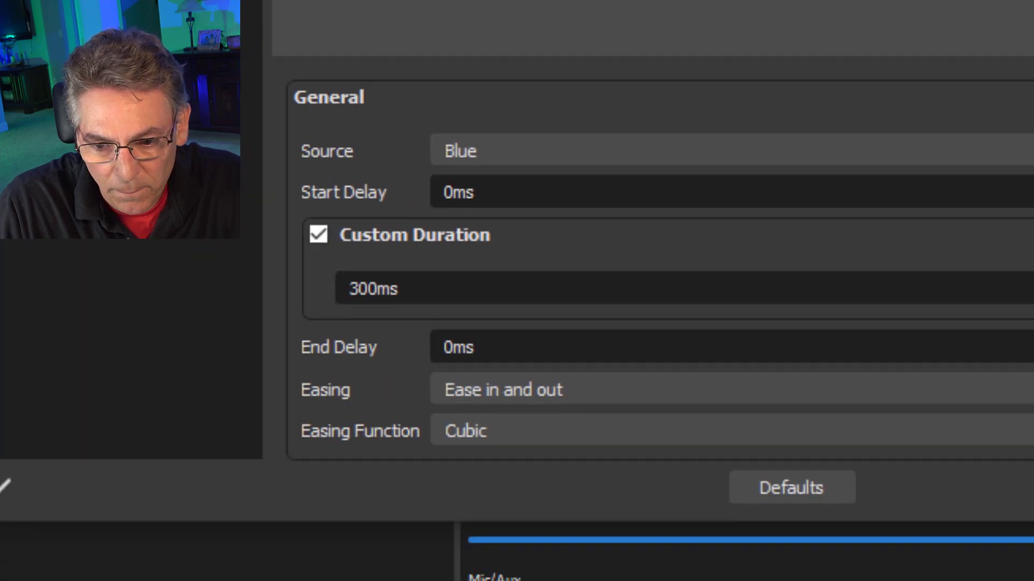
- Keep the move filter's Visibility at No Change and Order at Start Relative
{"action": "scroll", "coordinate": [659, 269], "scroll_direction": "down", "scroll_amount": 10}
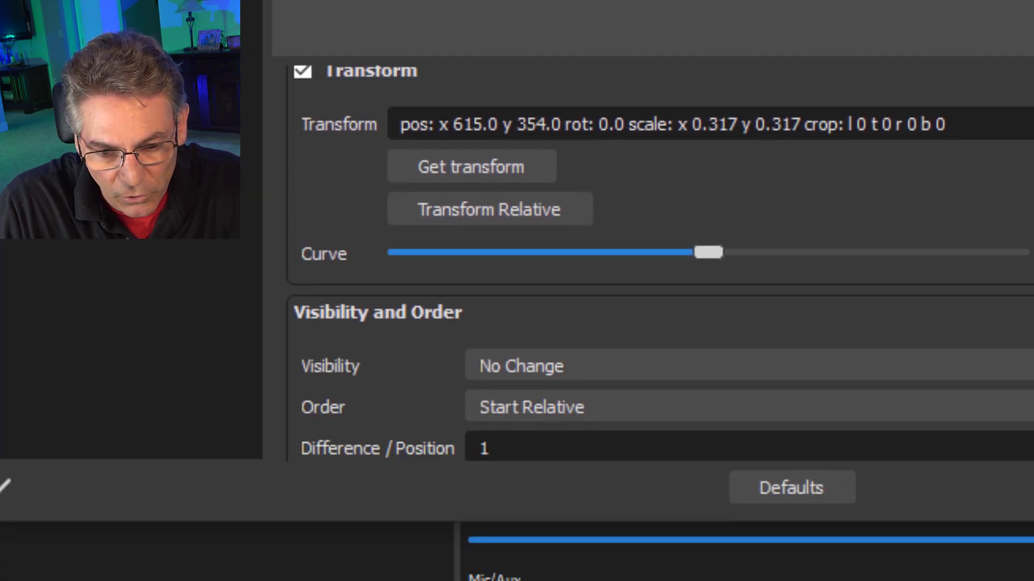
{"action": "scroll", "coordinate": [659, 269], "scroll_direction": "down", "scroll_amount": 1}
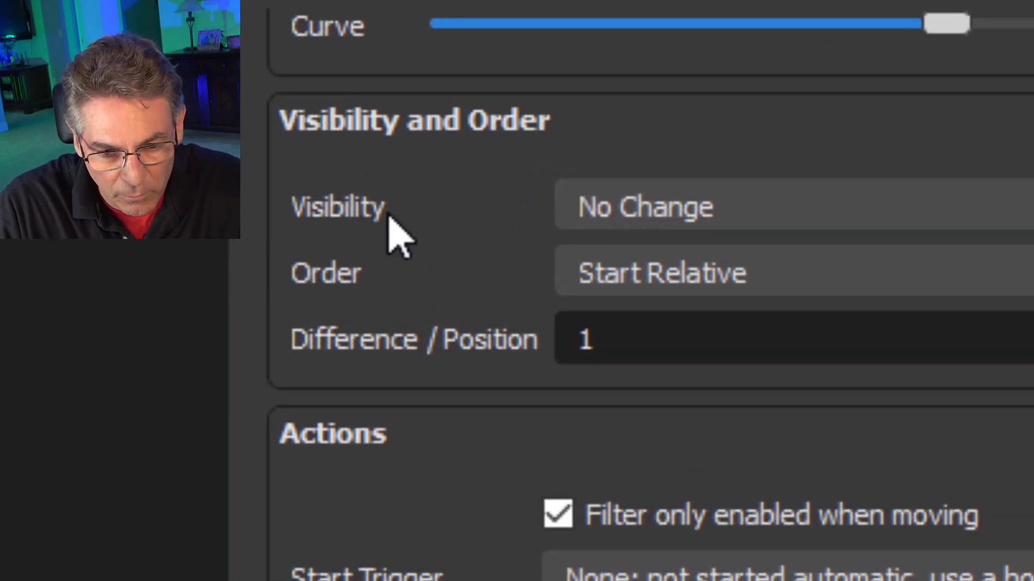
{"action": "left_click", "coordinate": [781, 240]}
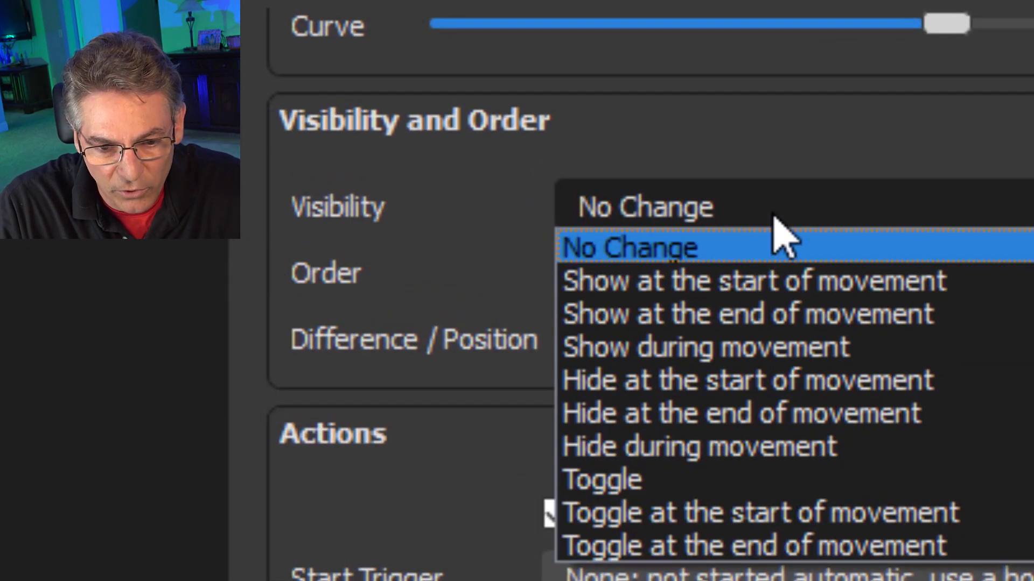
{"action": "left_click", "coordinate": [774, 216]}
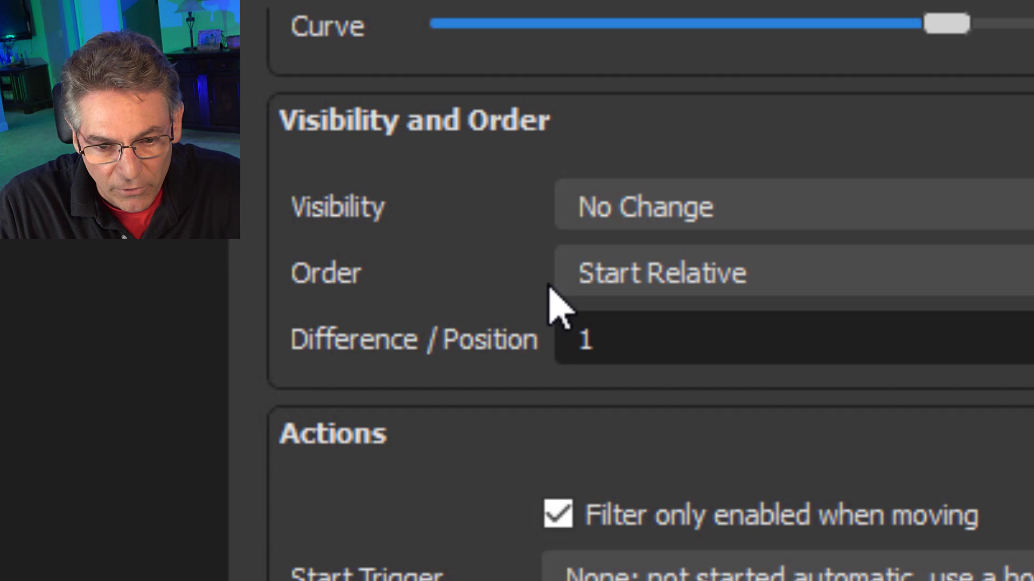
{"action": "left_click", "coordinate": [762, 280]}
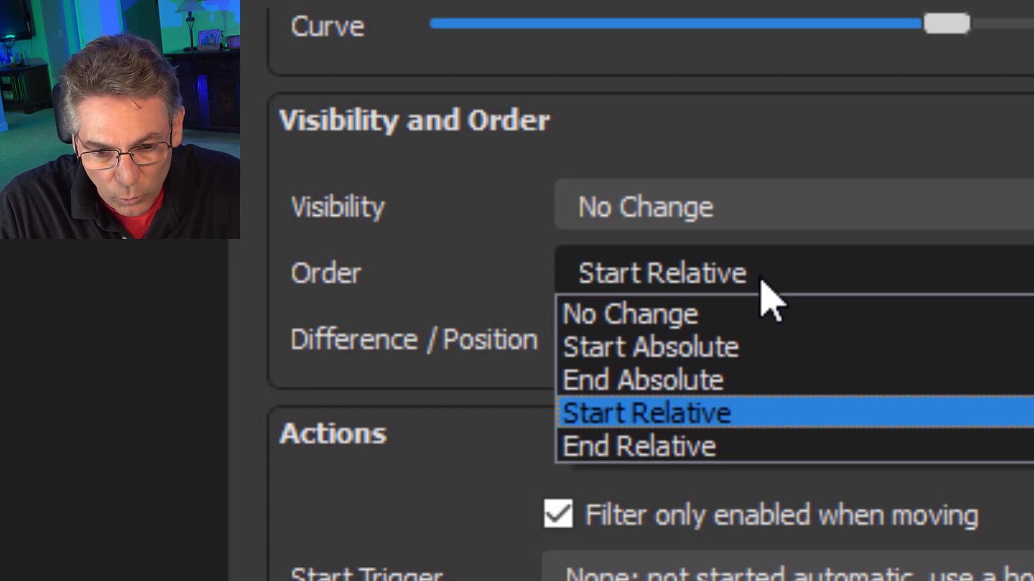
{"action": "left_click", "coordinate": [762, 280]}
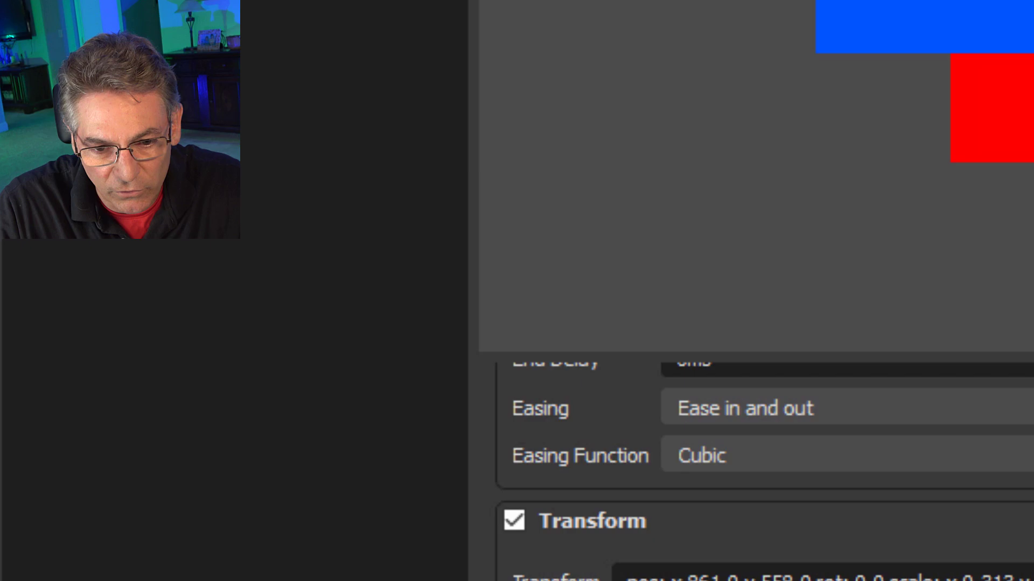
- Select the BLue Order filter and review its settings
{"action": "scroll", "coordinate": [563, 376], "scroll_direction": "down", "scroll_amount": 5}
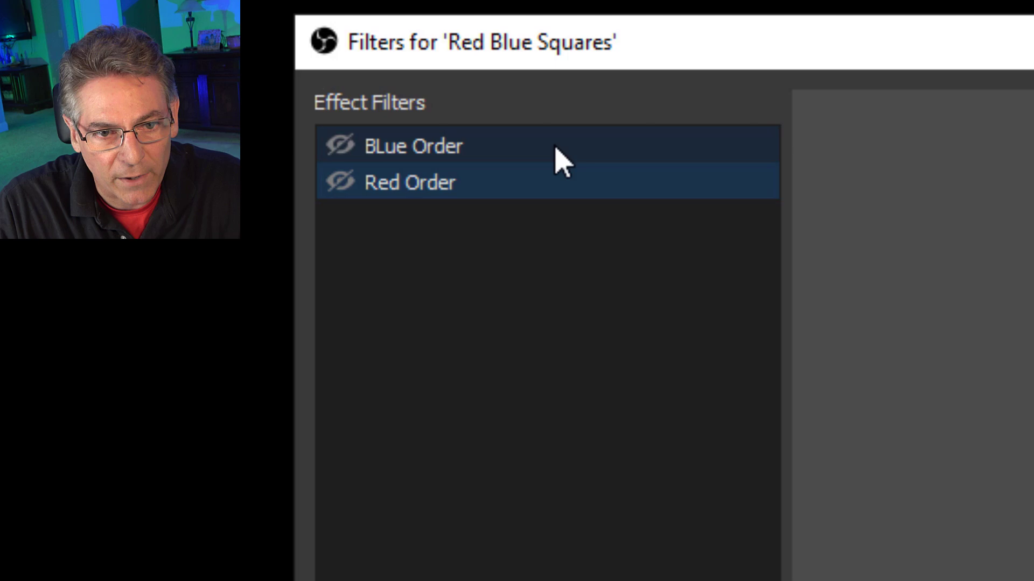
{"action": "left_click", "coordinate": [556, 148]}
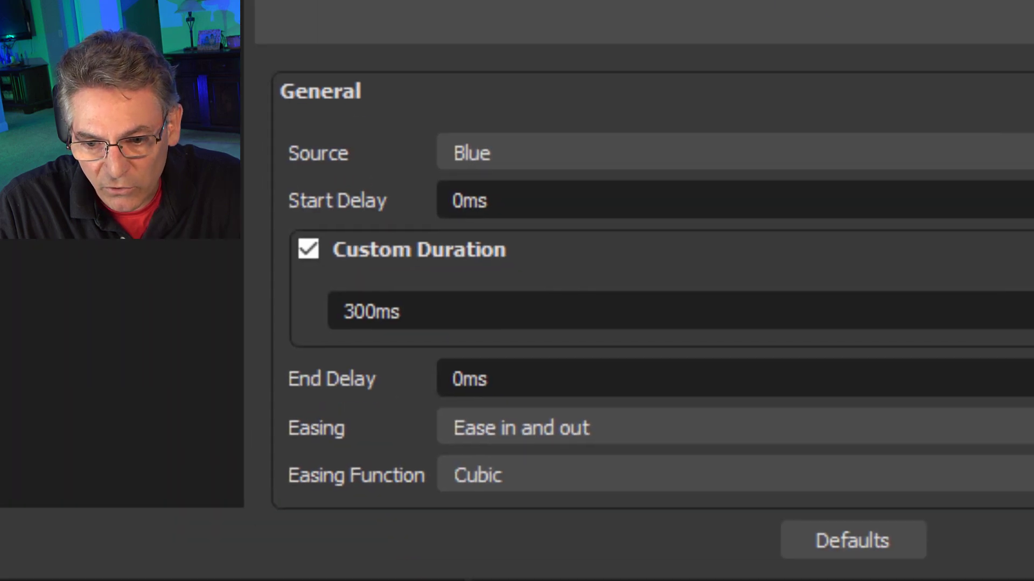
{"action": "scroll", "coordinate": [640, 269], "scroll_direction": "down", "scroll_amount": 5}
{"action": "scroll", "coordinate": [640, 270], "scroll_direction": "down", "scroll_amount": 2}
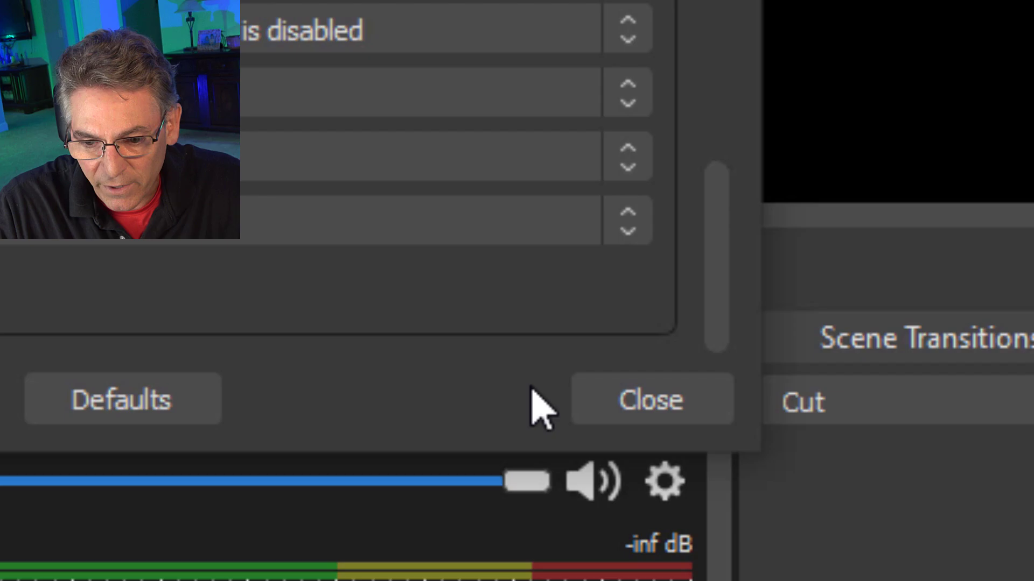
- Close the filters window and check BLue Order and Red Order's Shift + Z hotkey bindings
{"action": "left_click", "coordinate": [598, 401]}
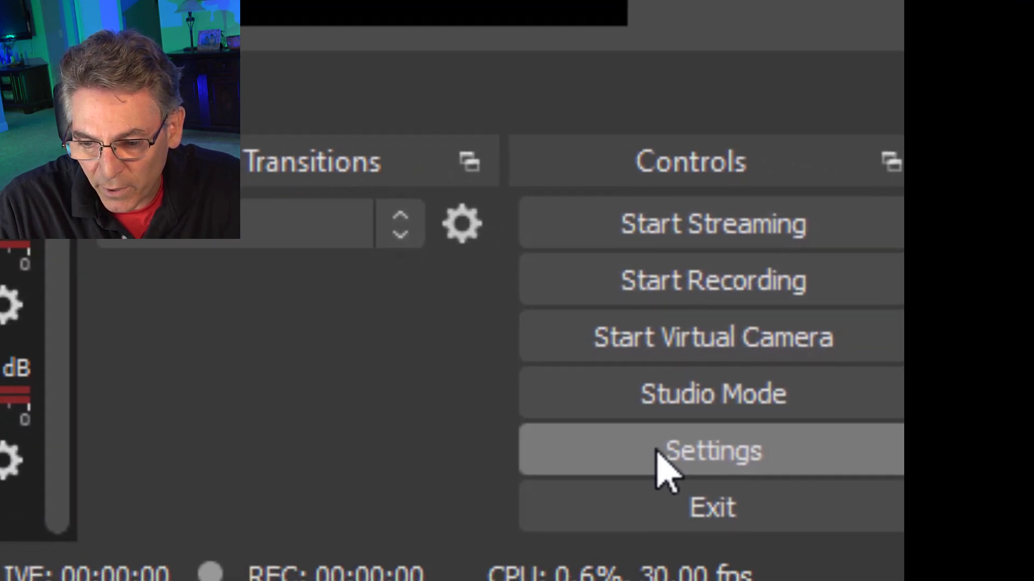
{"action": "left_click", "coordinate": [659, 454]}
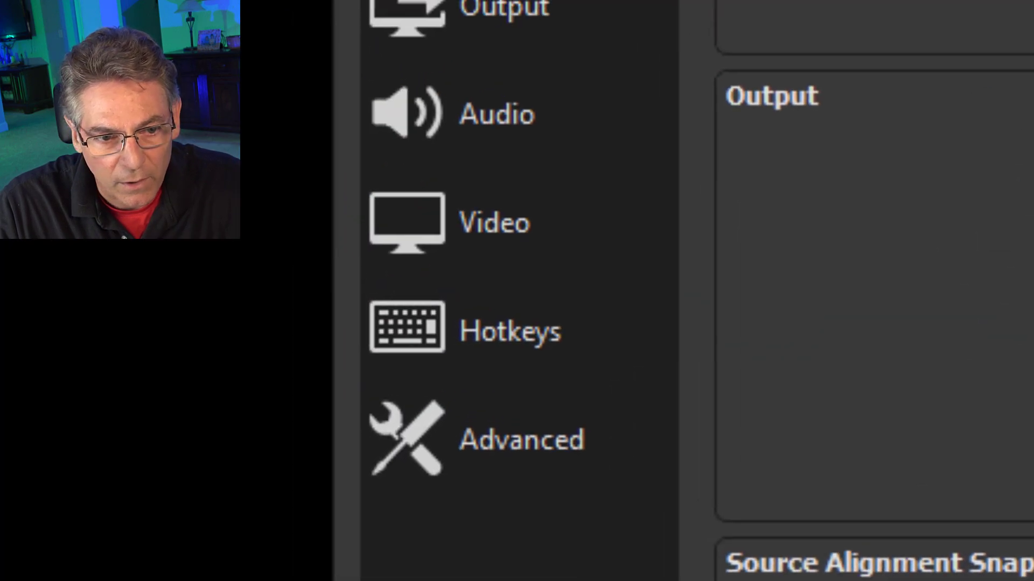
{"action": "left_click", "coordinate": [487, 356]}
{"action": "scroll", "coordinate": [948, 411], "scroll_direction": "down", "scroll_amount": 8}
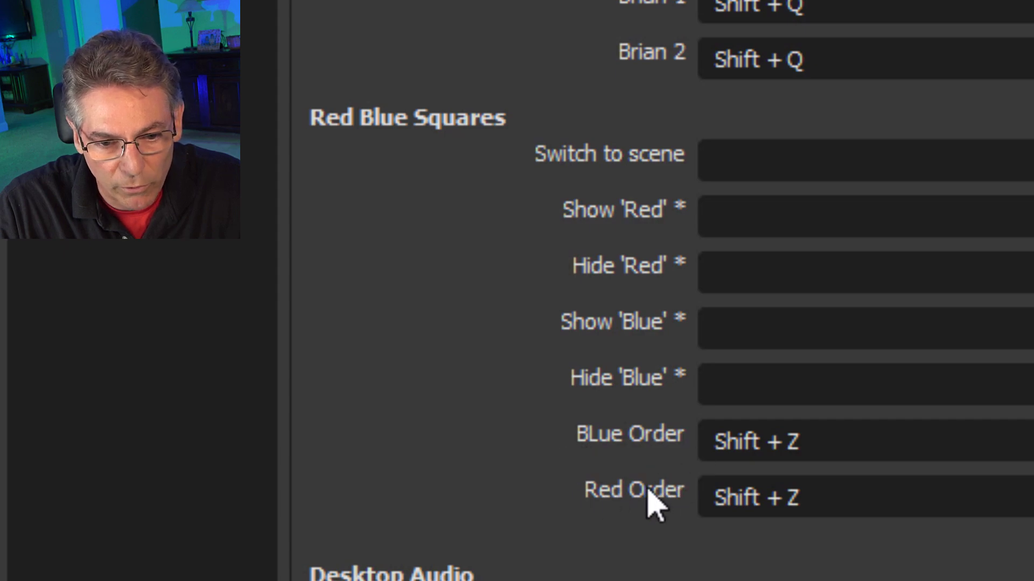
{"action": "left_click_drag", "start_coordinate": [788, 454], "coordinate": [733, 460]}
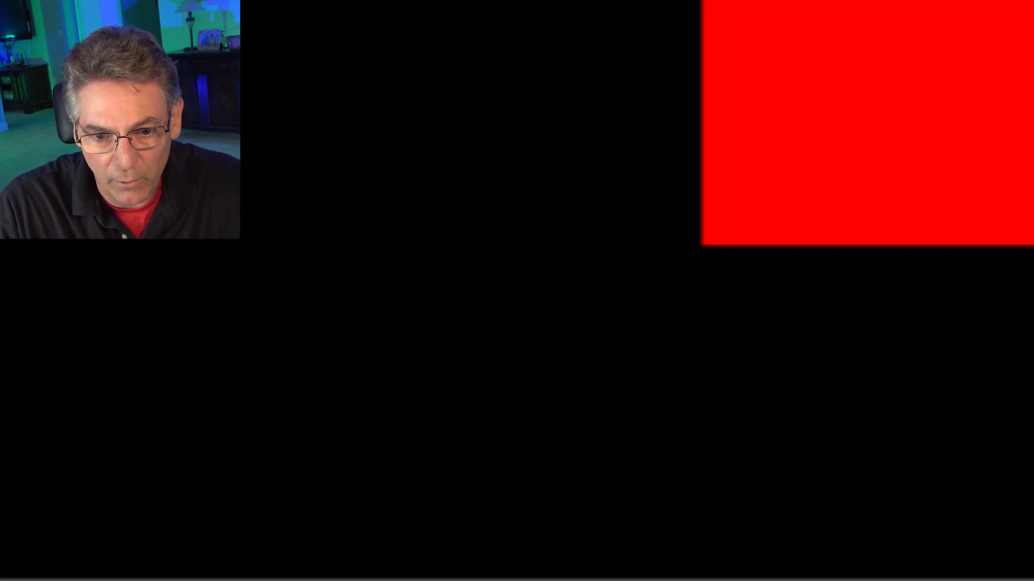
- Trigger the Shift+Z hotkey to bring the blue square in front of the red square
{"action": "key", "text": "shift+z"}
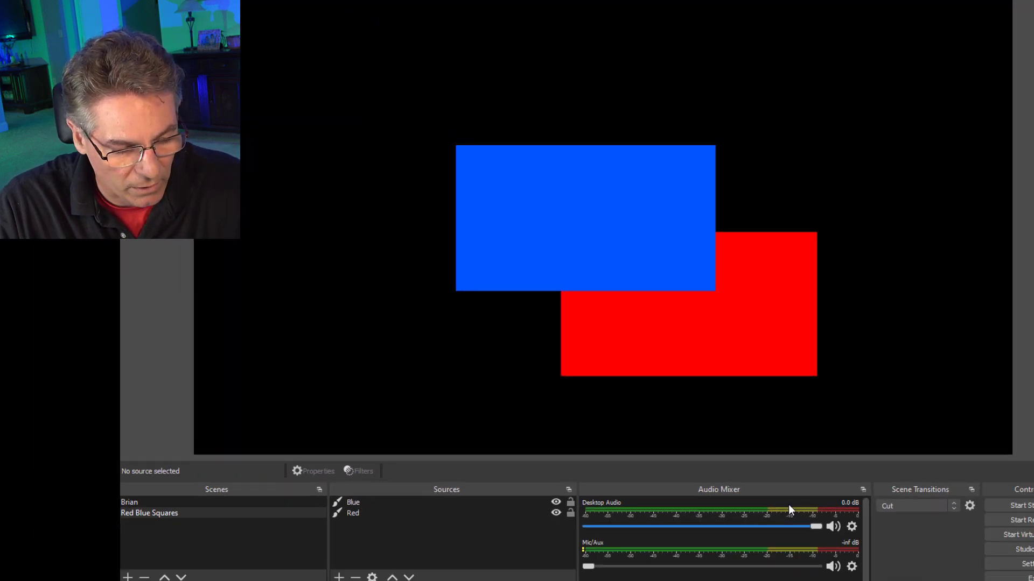